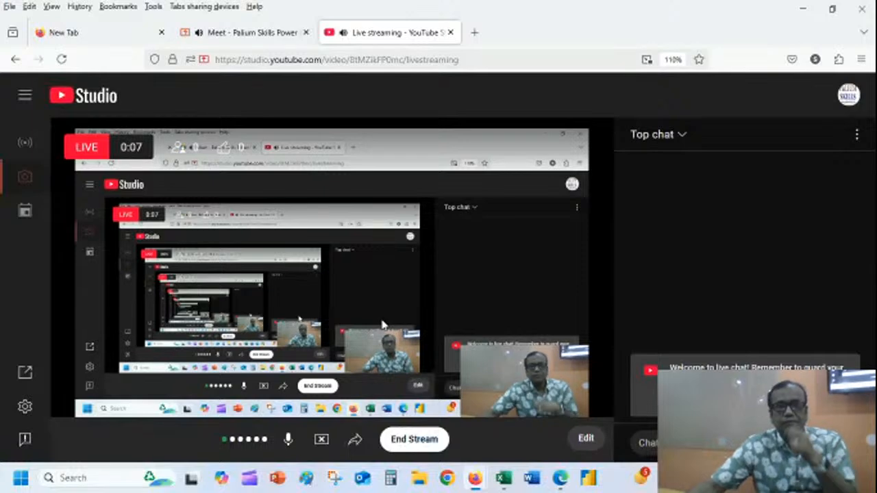
Switch from the live stream page in Firefox to the blank Book1 workbook in Excel
left_click(504, 478)
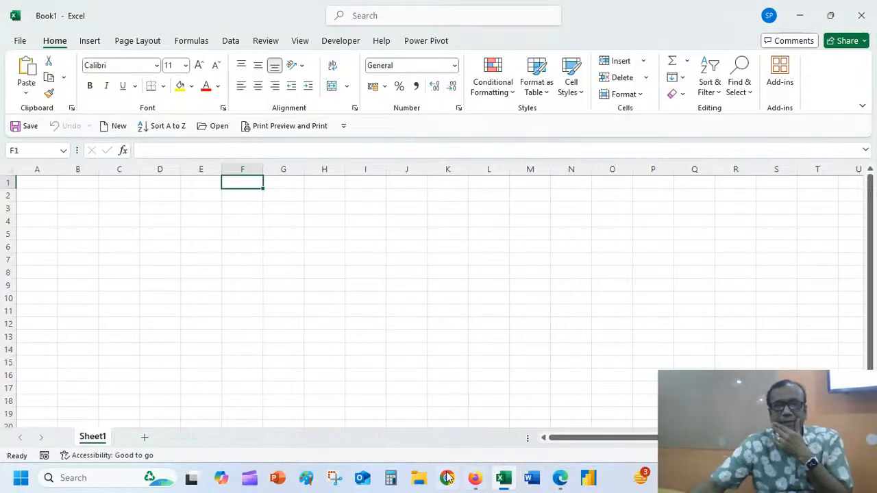
mouse_move(476, 482)
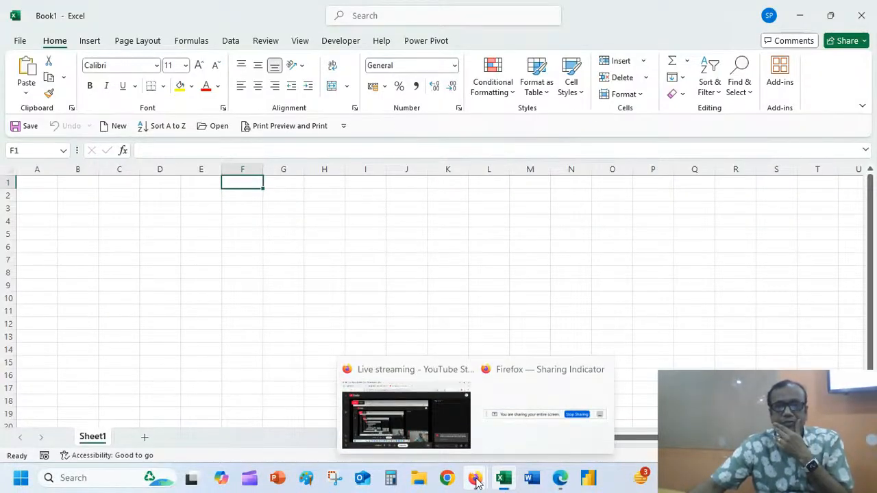
left_click(401, 408)
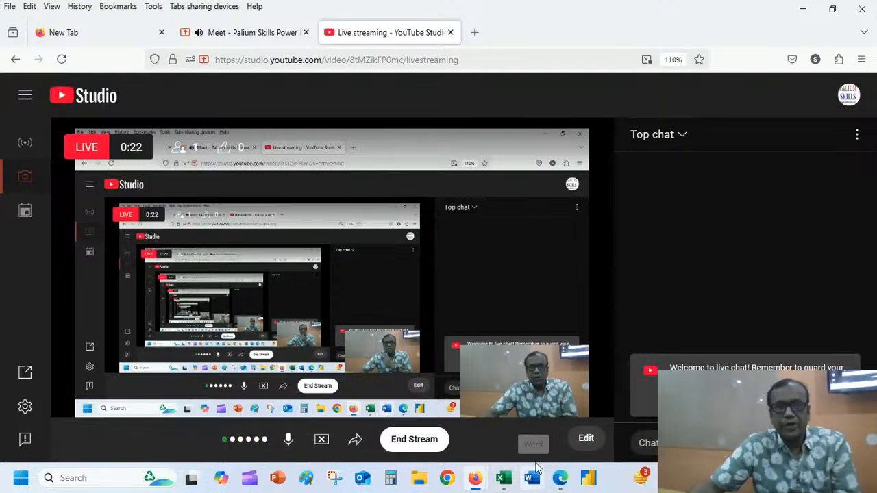
left_click(509, 411)
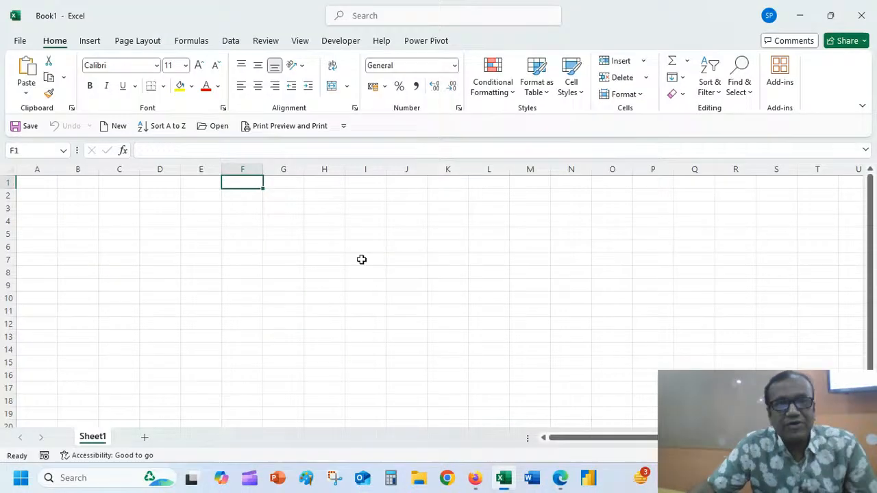
left_click(217, 195)
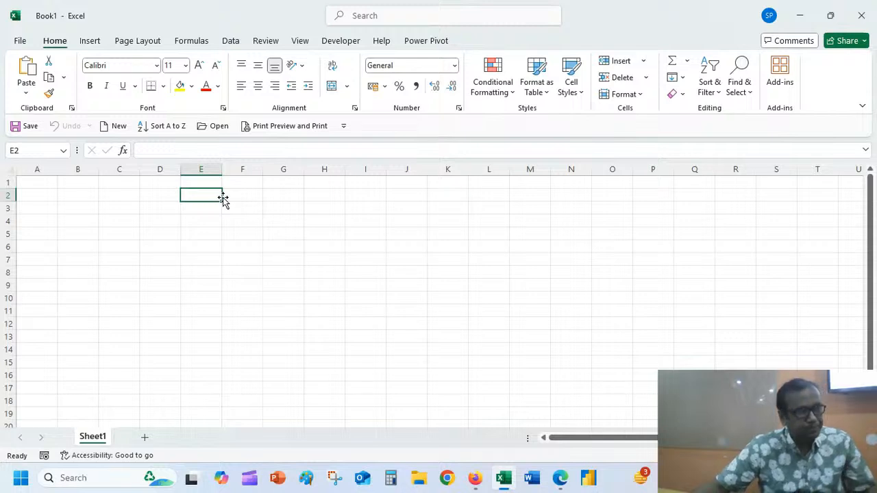
left_click(104, 185)
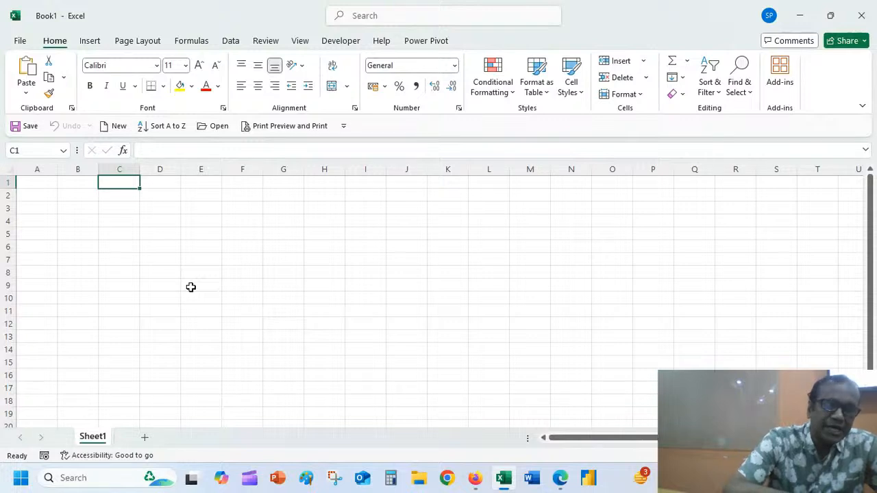
left_click(76, 183)
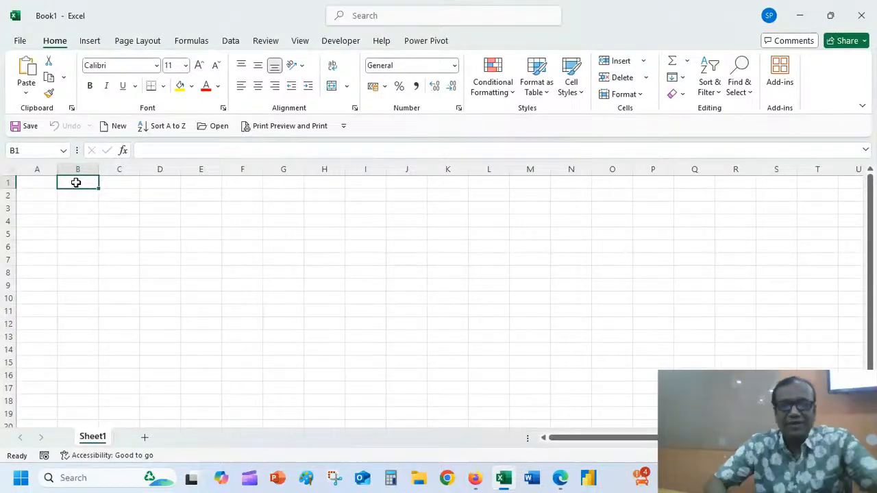
key("Down")
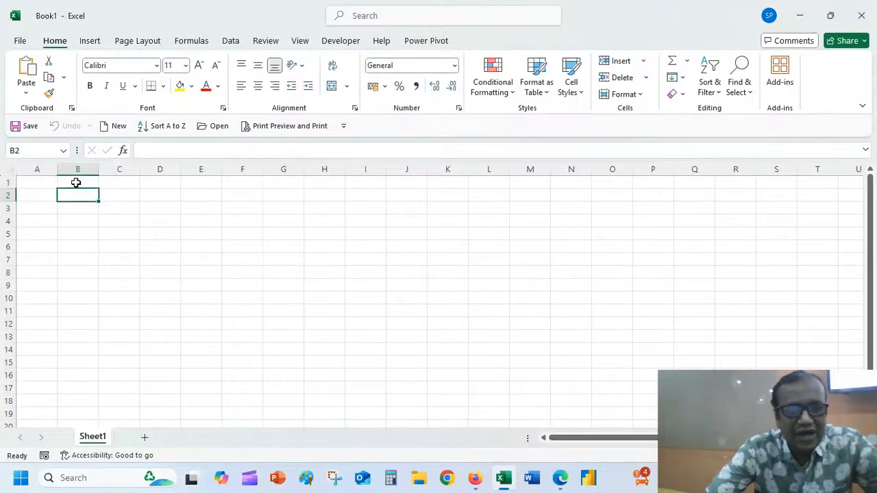
key("Left")
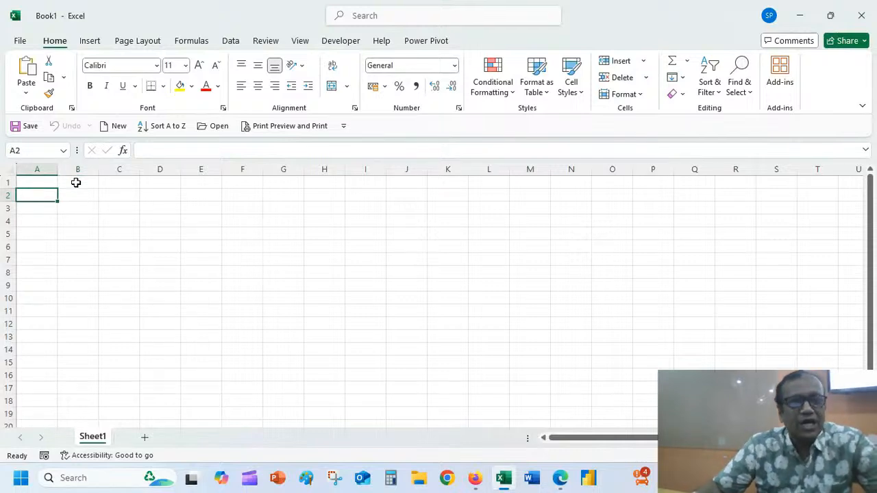
Look through the function library categories: Financial, Logical, Text, Date & Time, Lookup & Reference, Math & Trig and the additional function groups
left_click(196, 42)
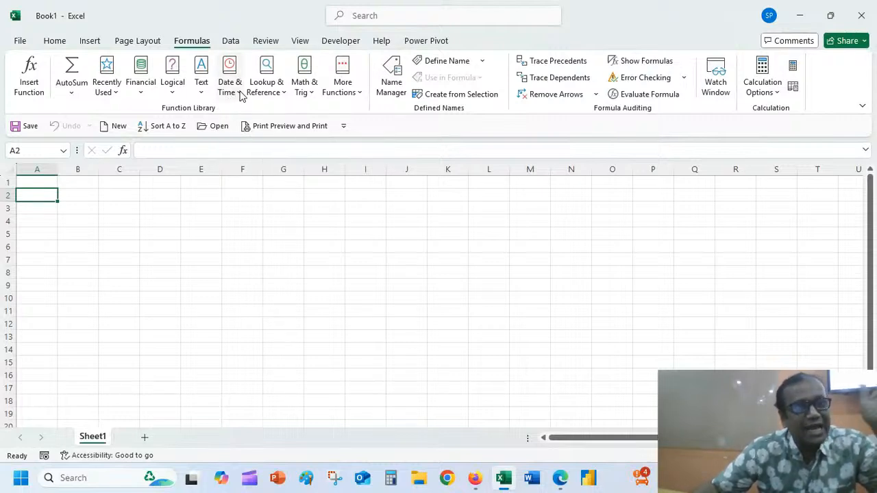
left_click(142, 96)
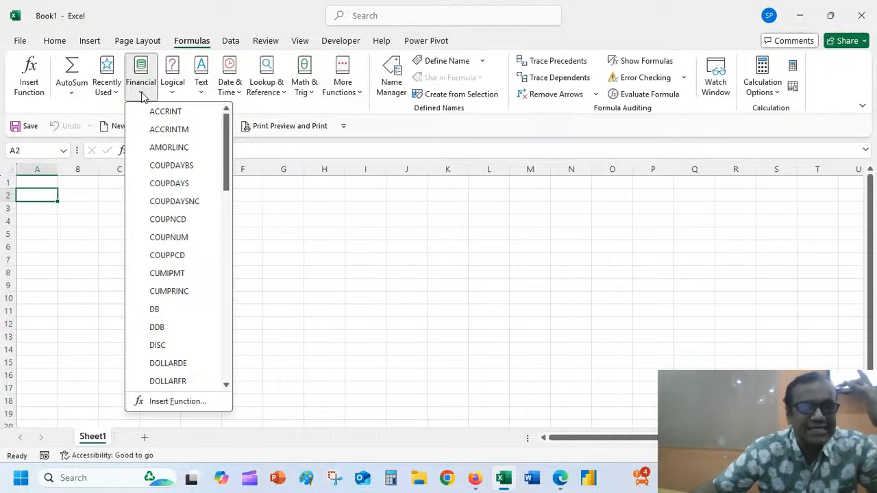
left_click(173, 93)
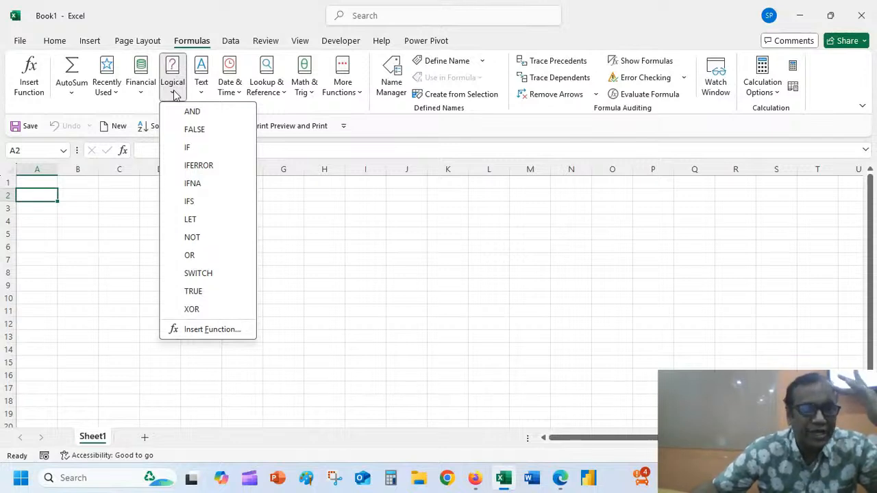
left_click(200, 93)
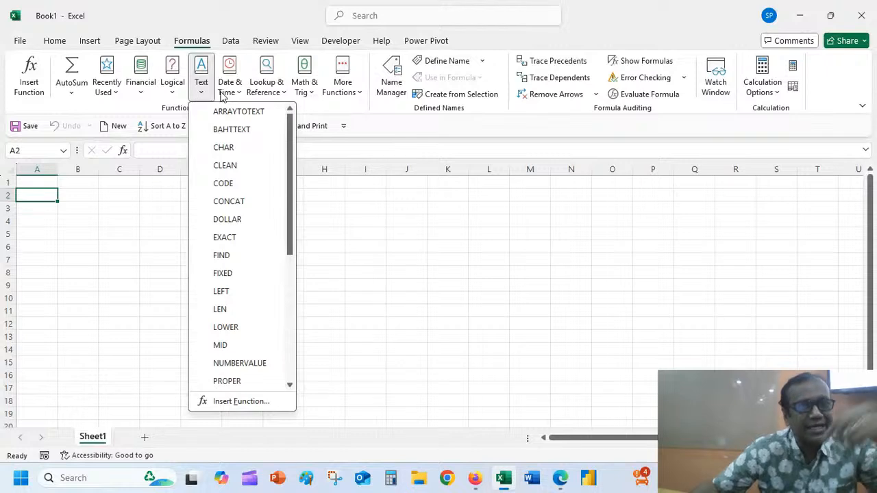
left_click(227, 96)
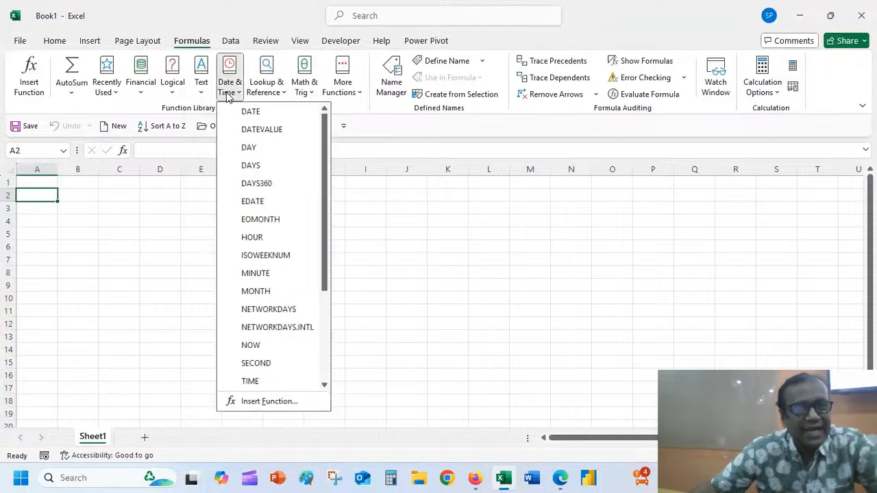
left_click(278, 87)
left_click(302, 87)
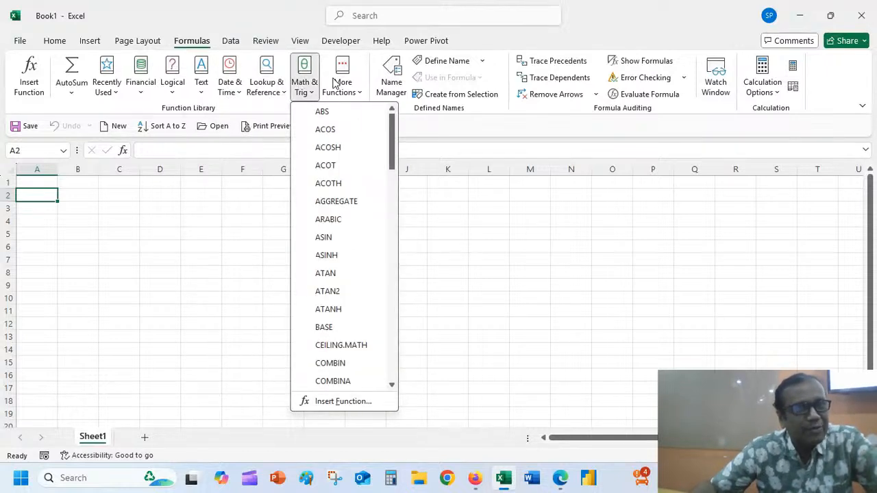
left_click(356, 95)
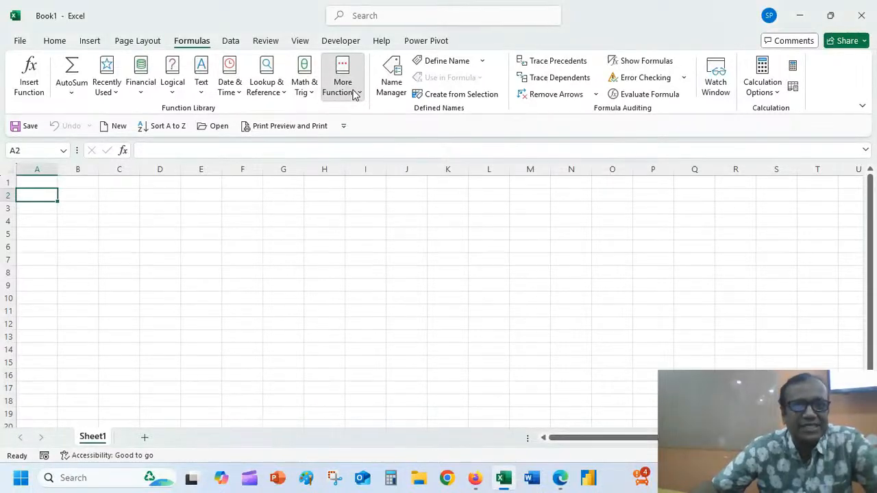
left_click(346, 102)
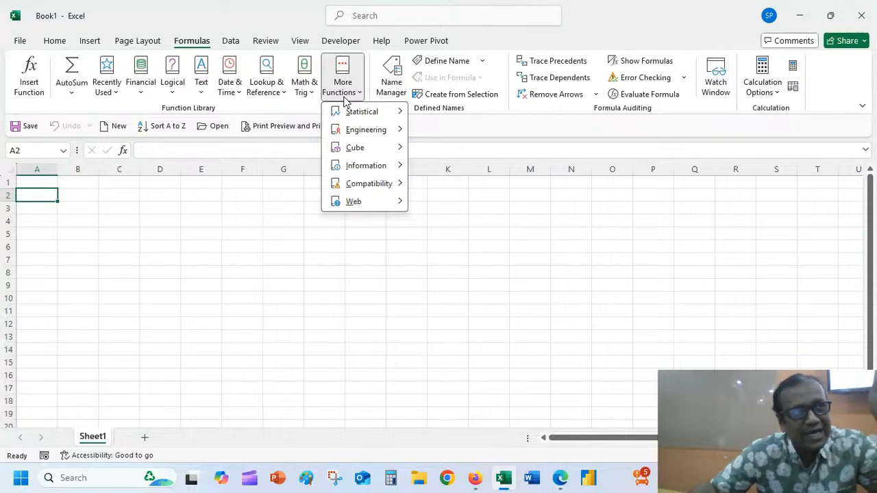
Widen column A and enter the mixed-case text "Palium SKiLls" in cell A2
left_click(41, 195)
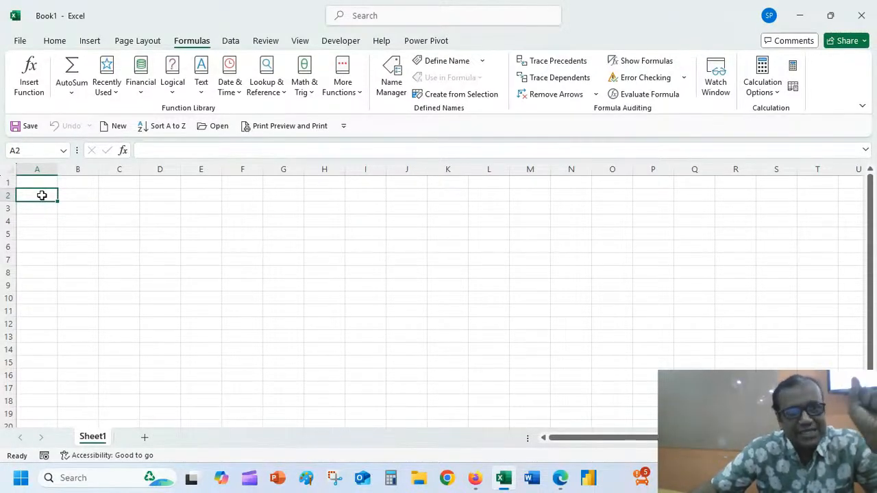
left_click_drag(58, 168, 130, 162)
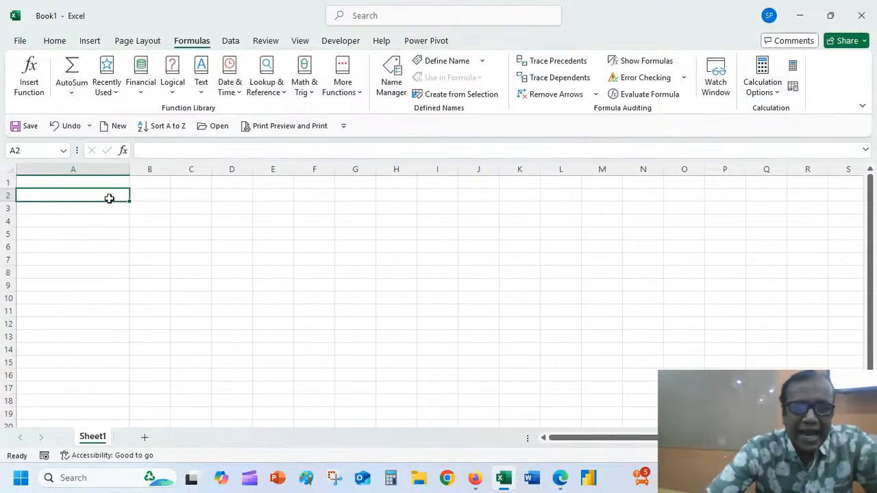
type("Pa")
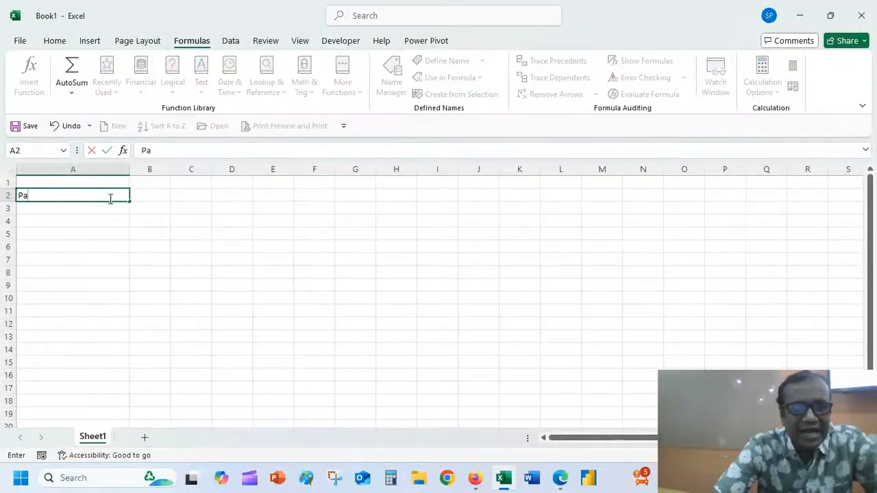
type("lium S")
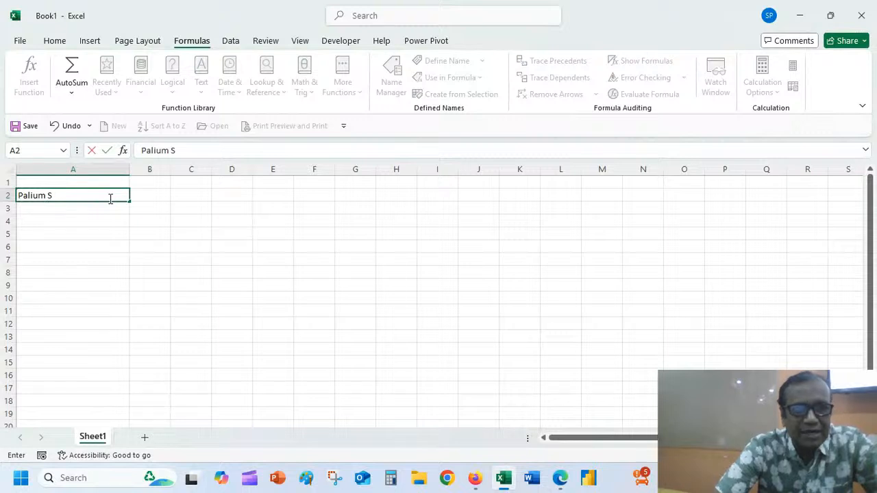
type("KiL")
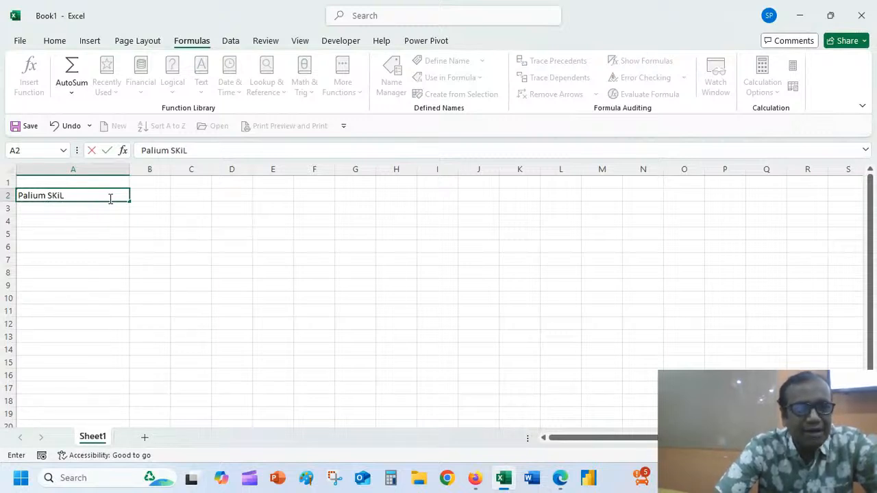
type("ls")
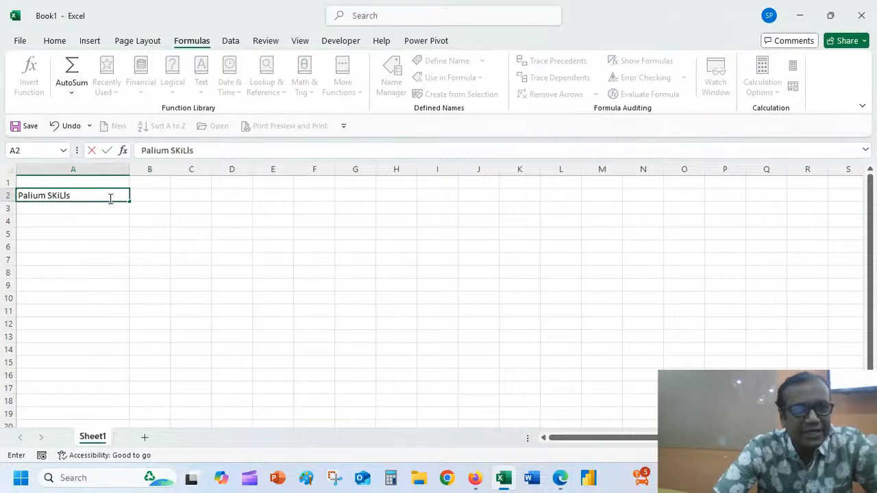
key("Return")
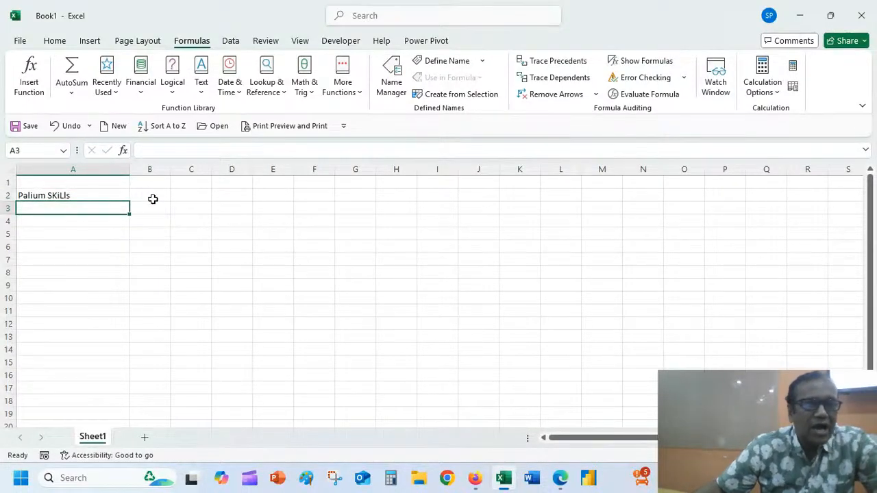
Enter the formula =LOWER(A2) in cell B2 and auto-fit the width of column B
left_click(155, 193)
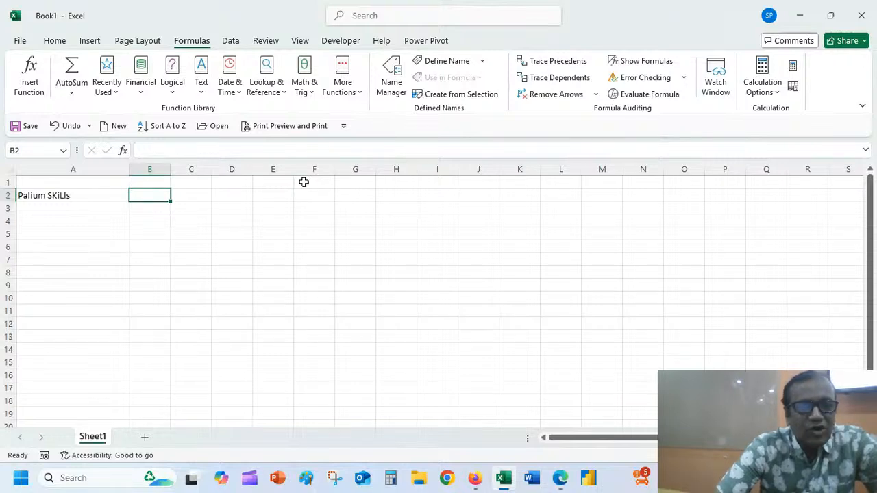
type("=")
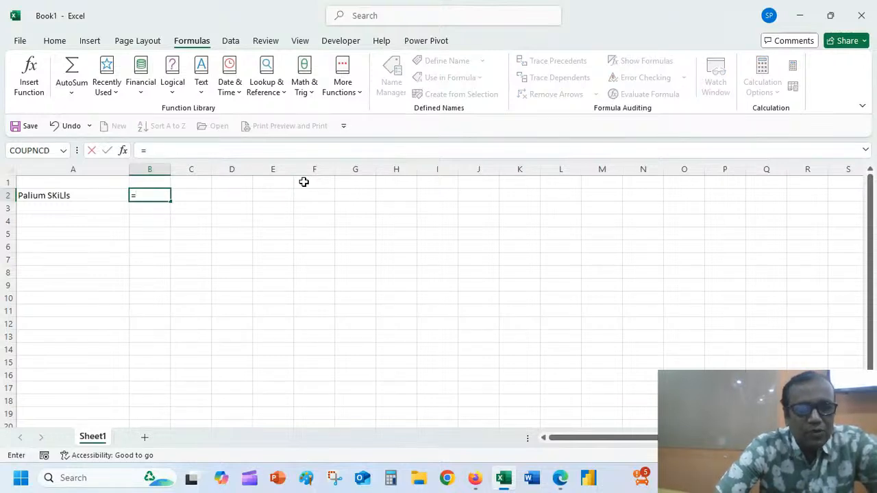
type("l")
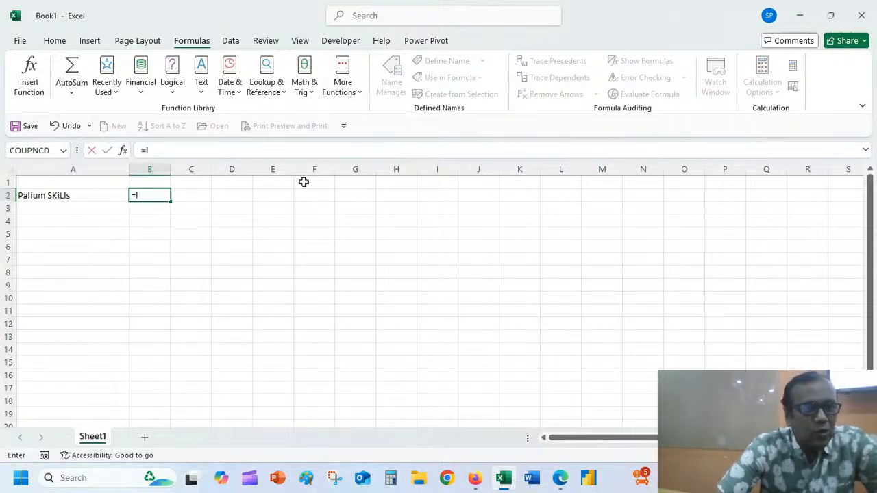
type("ow")
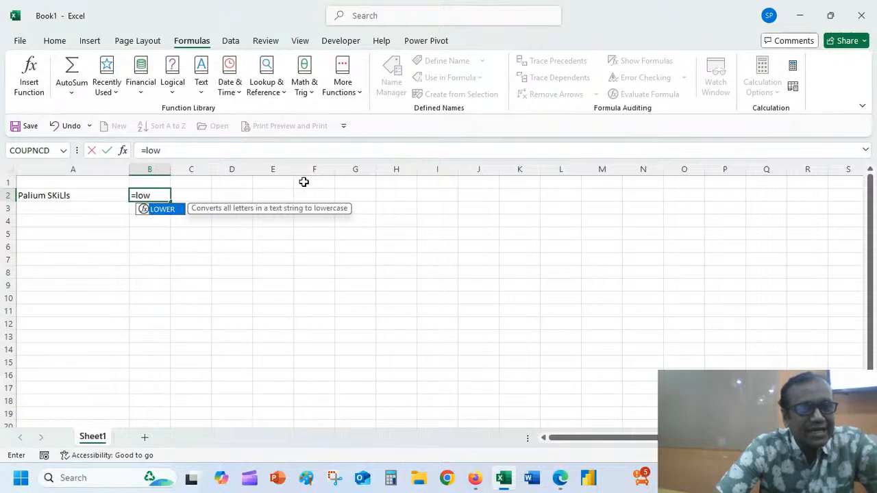
double_click(164, 211)
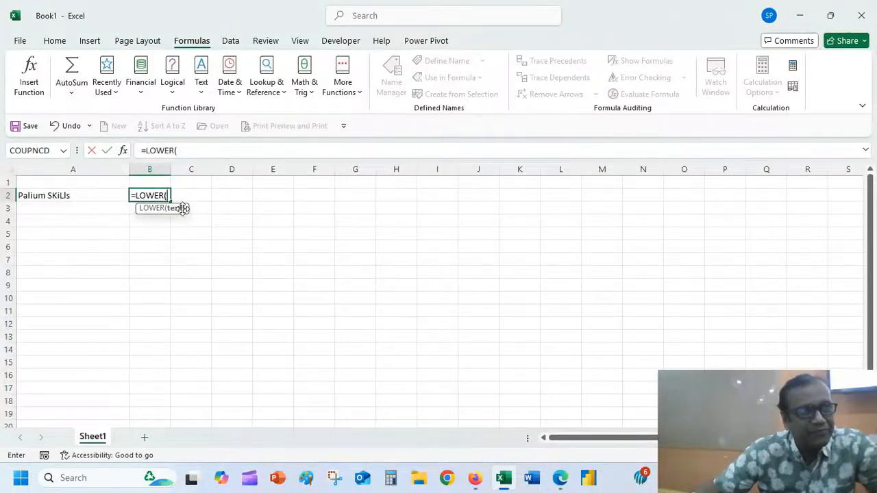
left_click(84, 195)
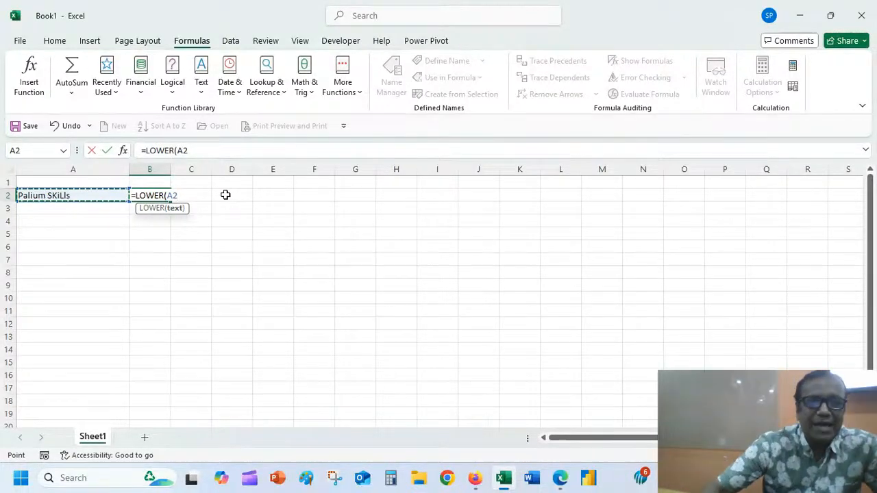
key("Return")
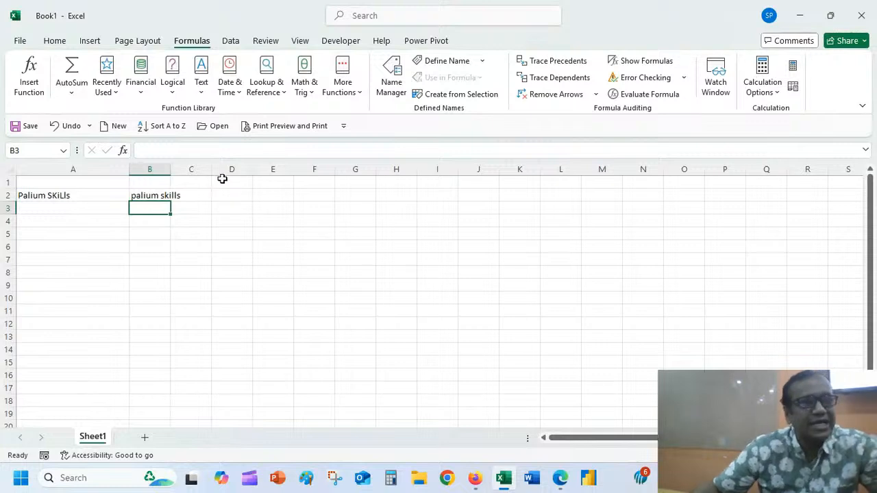
double_click(170, 168)
Review the LOWER formula in cell B2
left_click(172, 196)
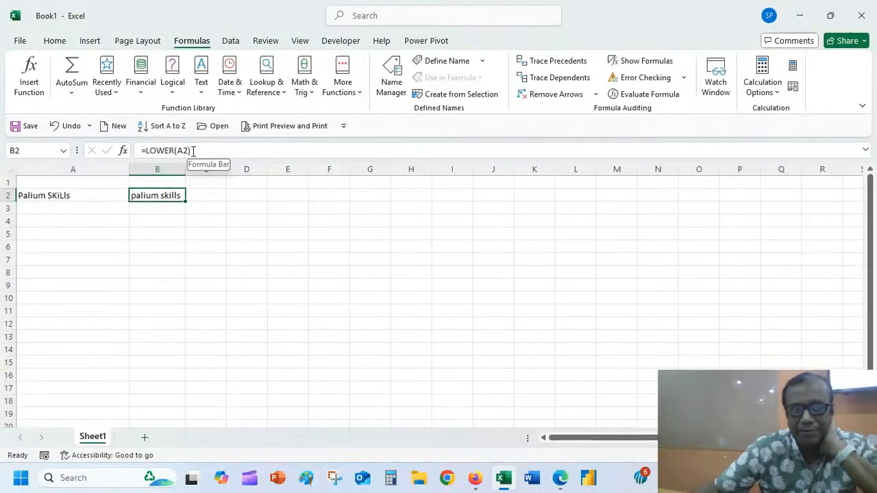
left_click(204, 197)
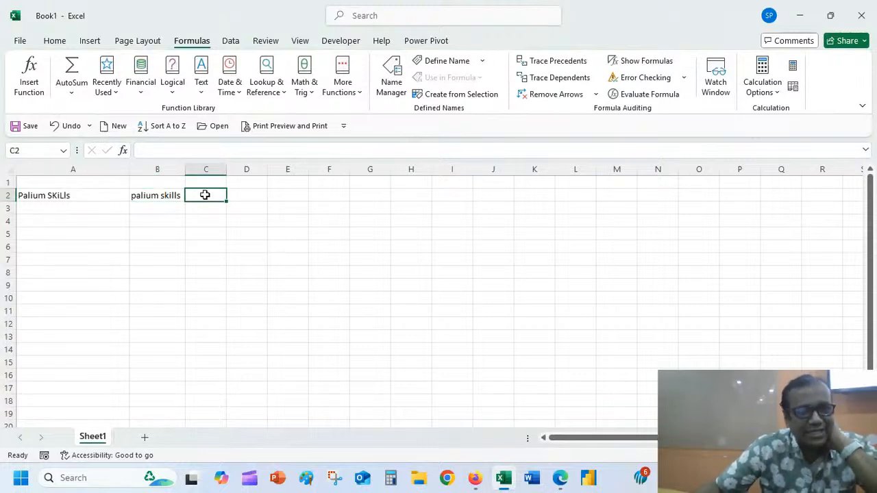
left_click(146, 194)
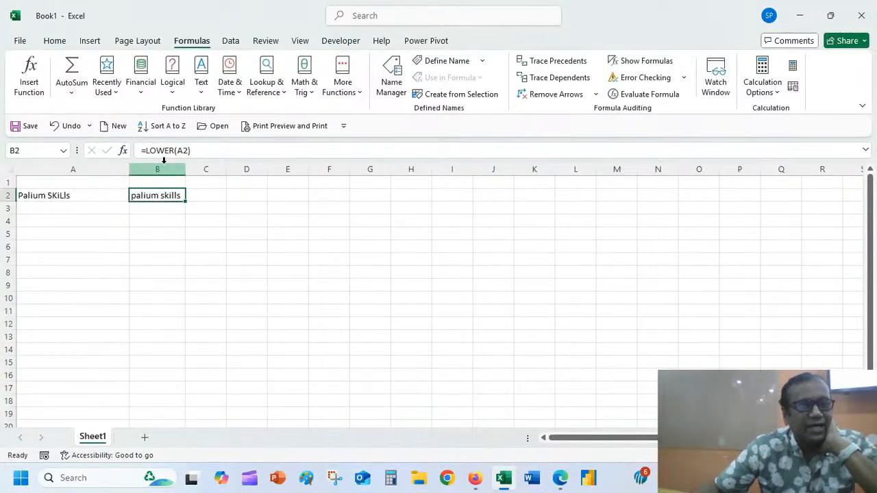
left_click(199, 195)
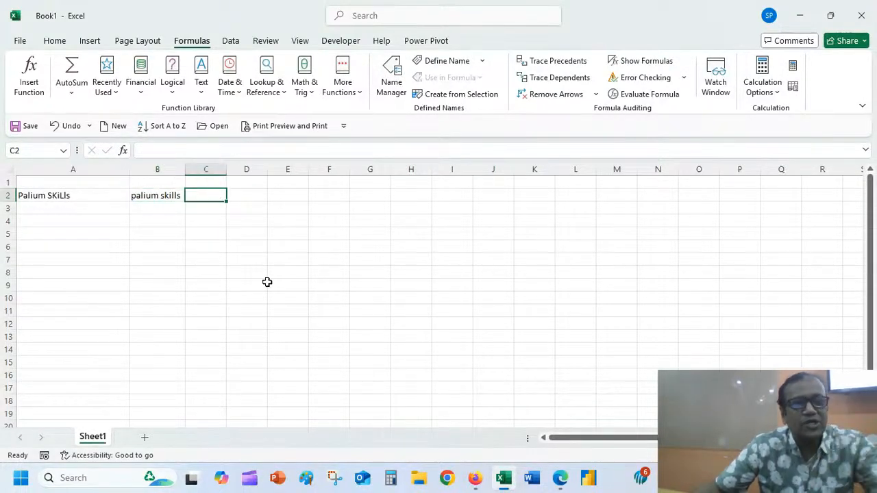
Enter the formula =UPPER(A2) in cell C2 and auto-fit the width of column C
type("=up")
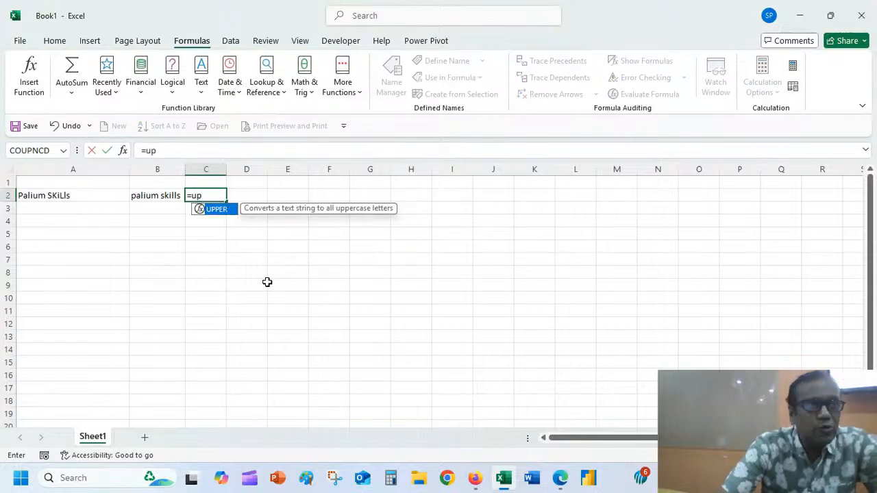
double_click(220, 210)
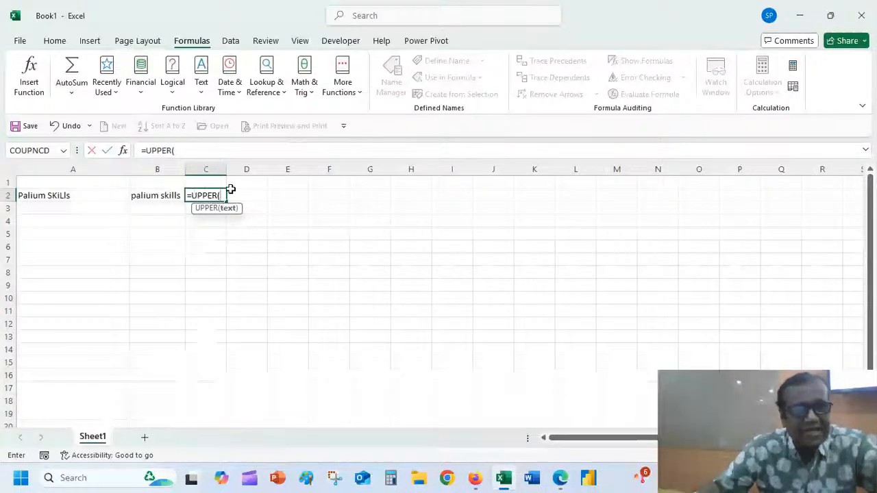
left_click(95, 193)
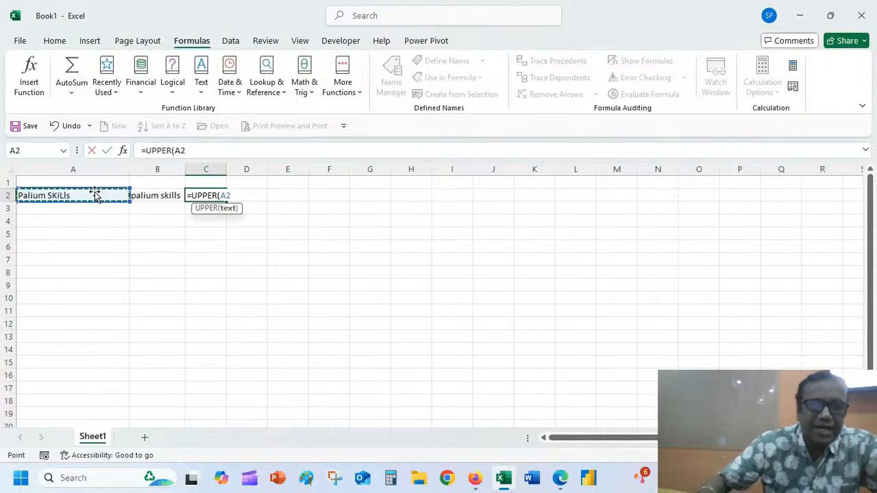
key("Return")
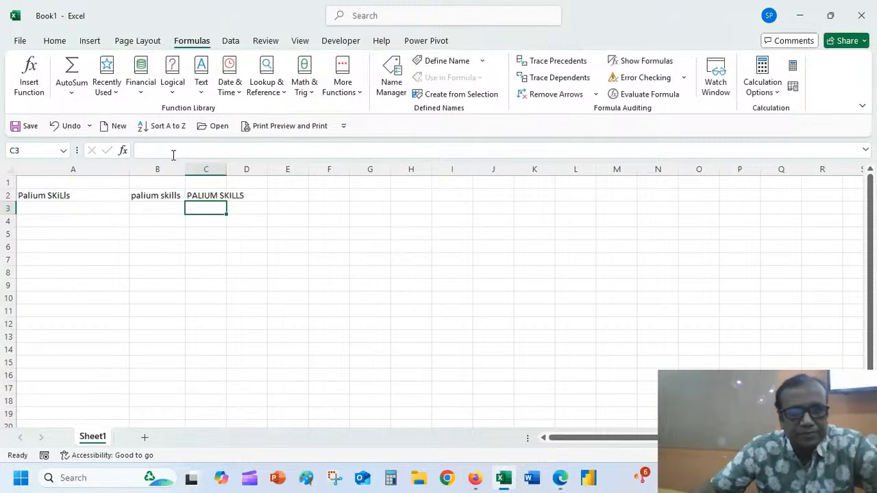
double_click(227, 167)
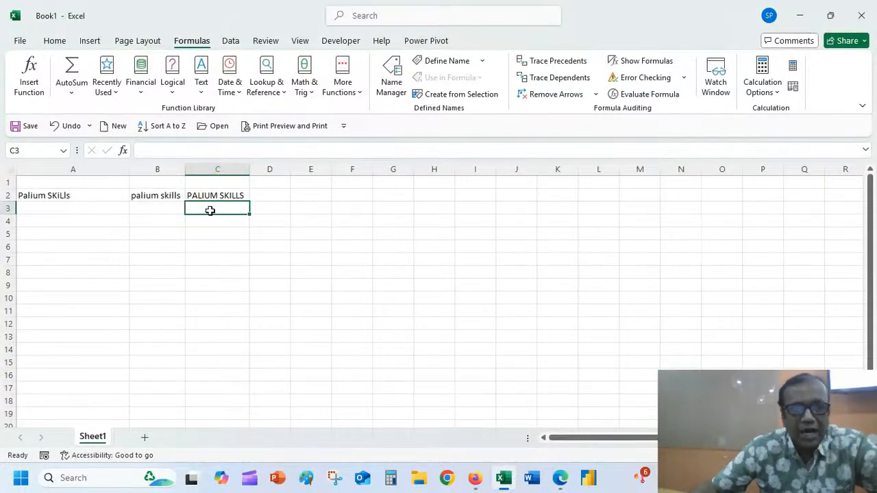
Compare the LOWER formula in cell B2 with the UPPER formula in cell C2
left_click(258, 196)
left_click(160, 196)
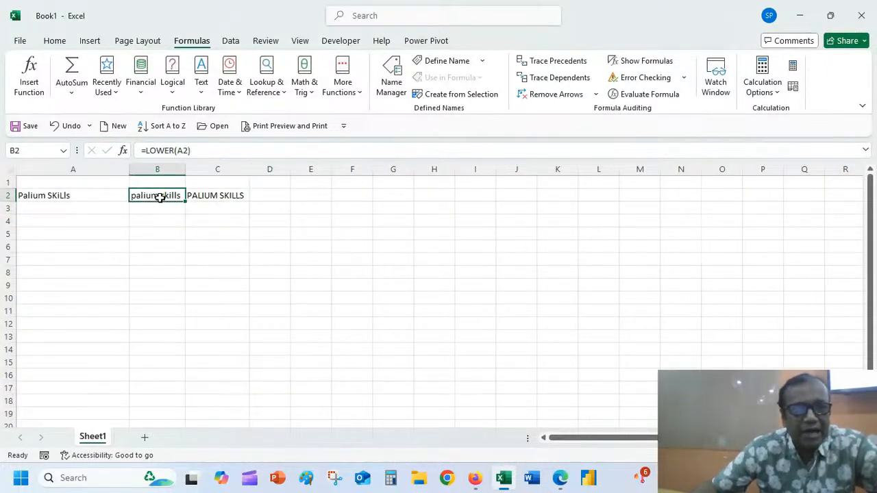
left_click(220, 195)
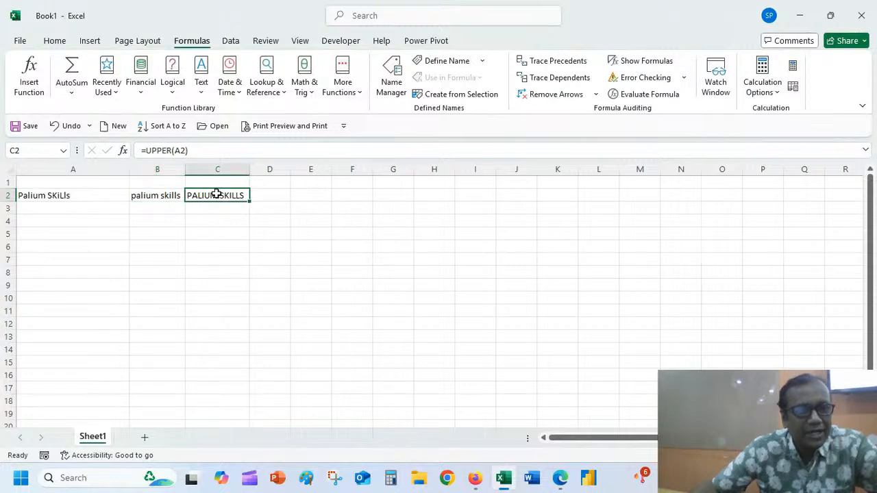
Enter the formula =PROPER(A2) in cell D2 and auto-fit the width of column D
left_click(262, 194)
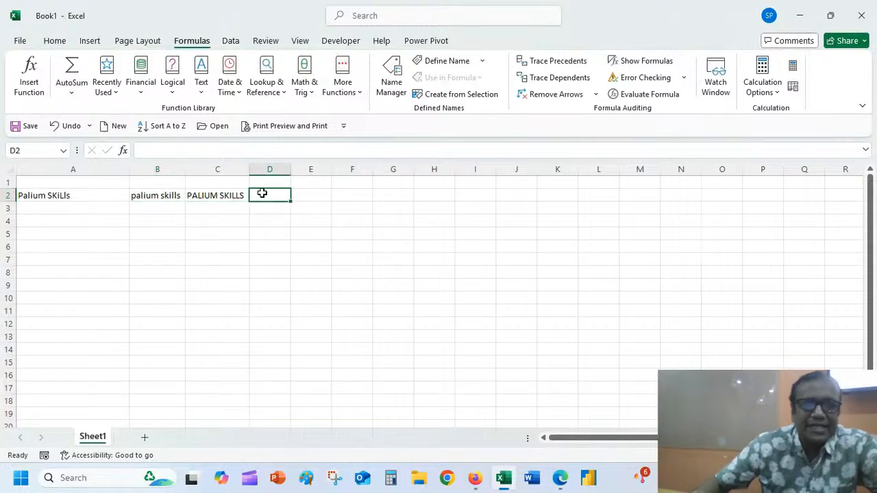
type("=pr")
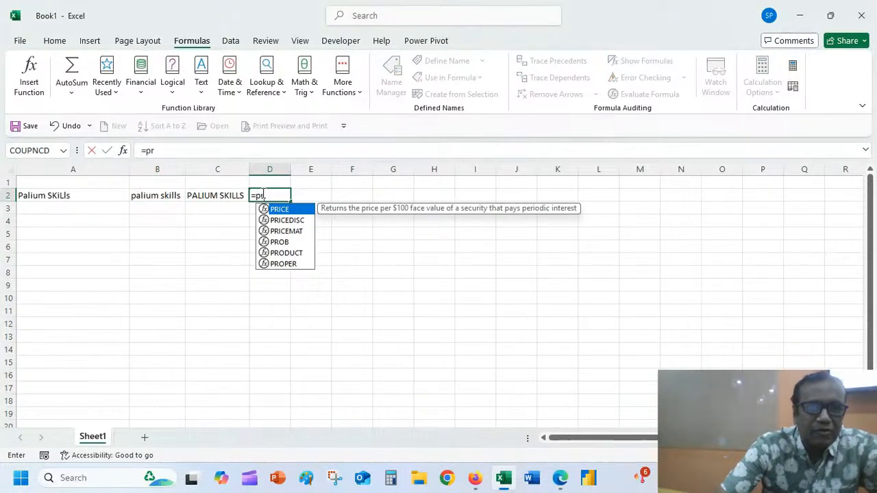
type("op")
key("Tab")
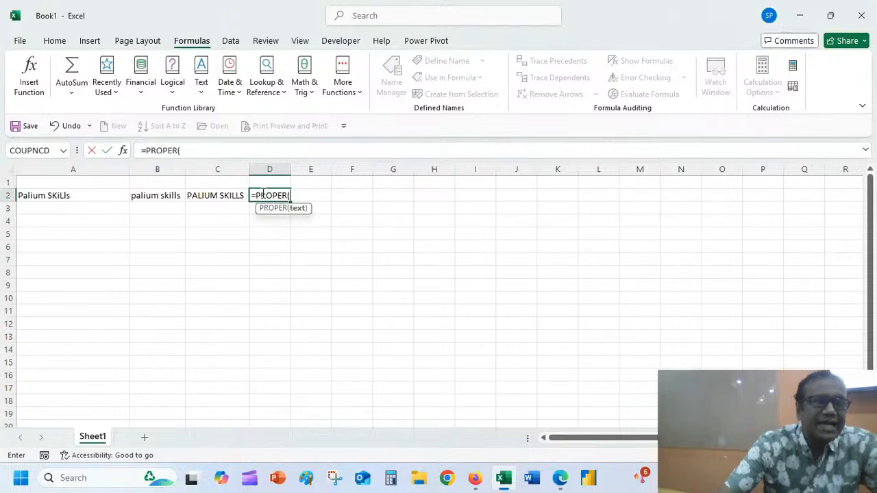
left_click(57, 195)
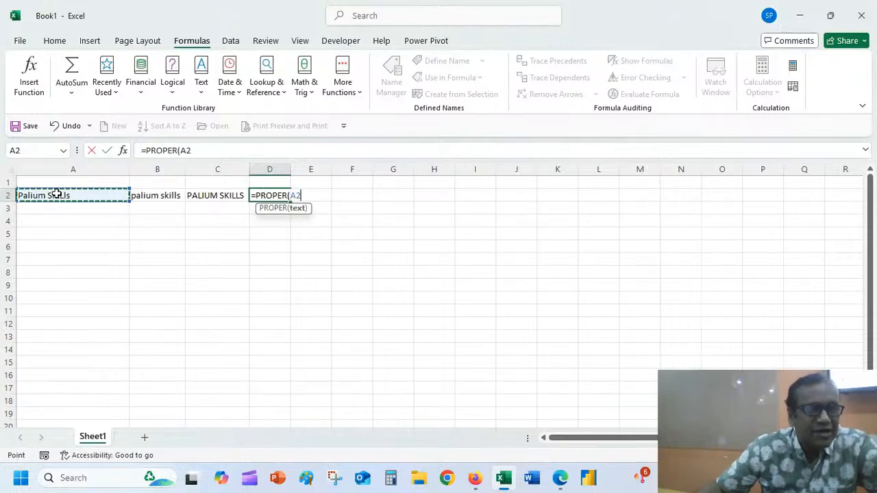
key("Return")
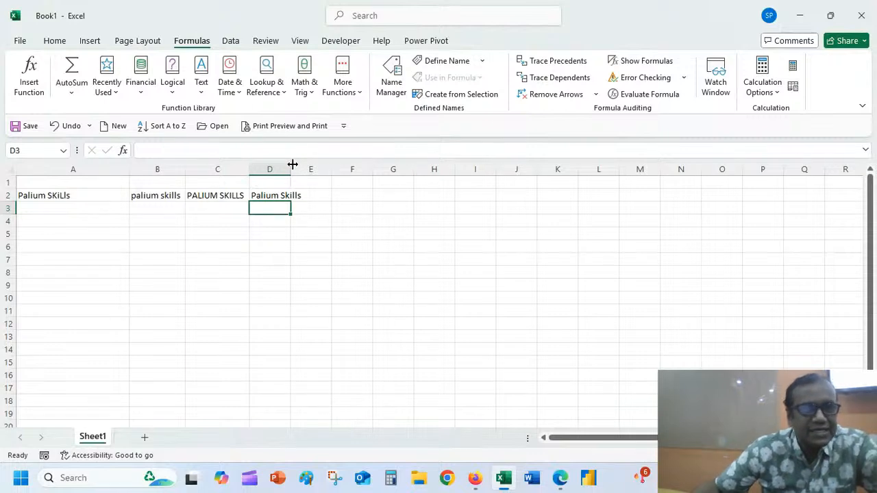
double_click(292, 165)
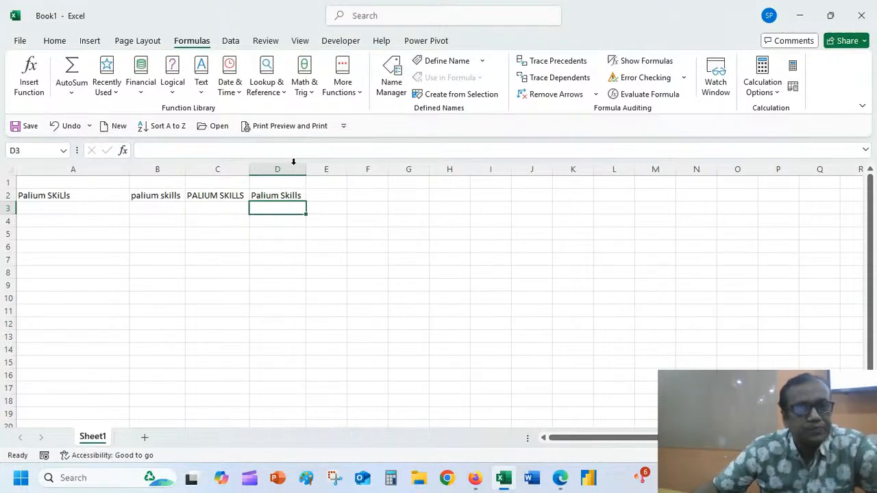
Review the PROPER formula in cell D2 without changing it
left_click(277, 196)
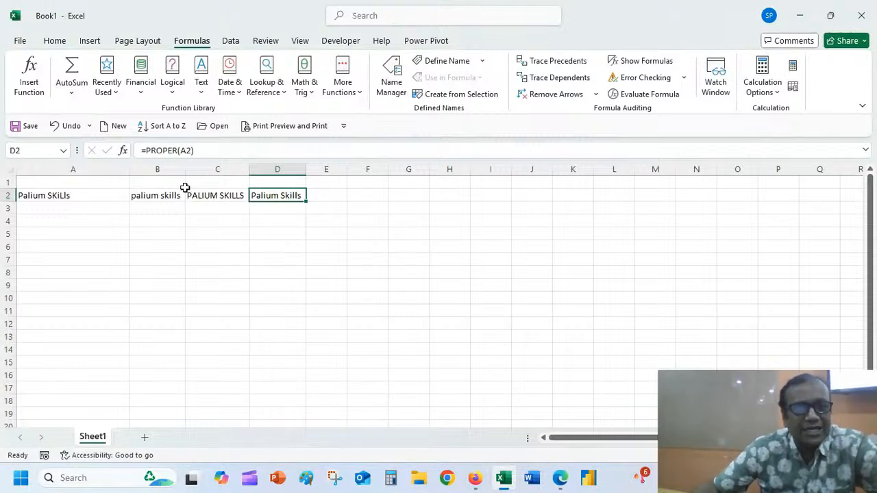
left_click(209, 151)
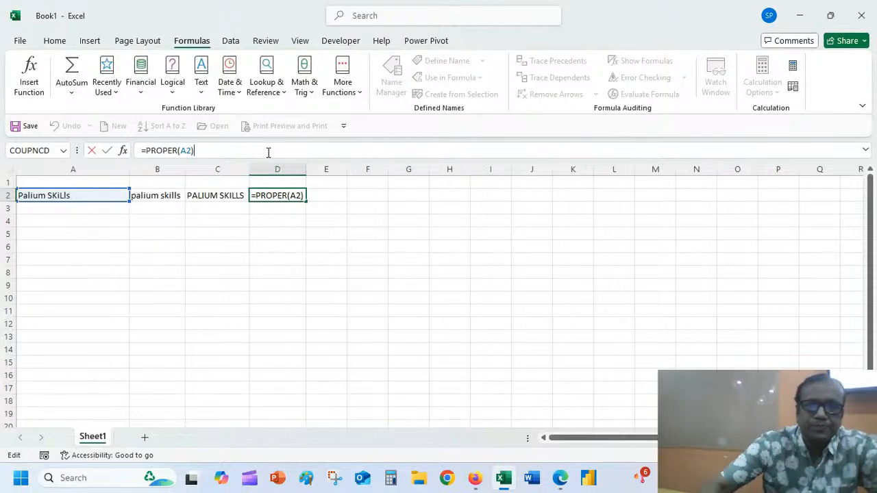
key("Return")
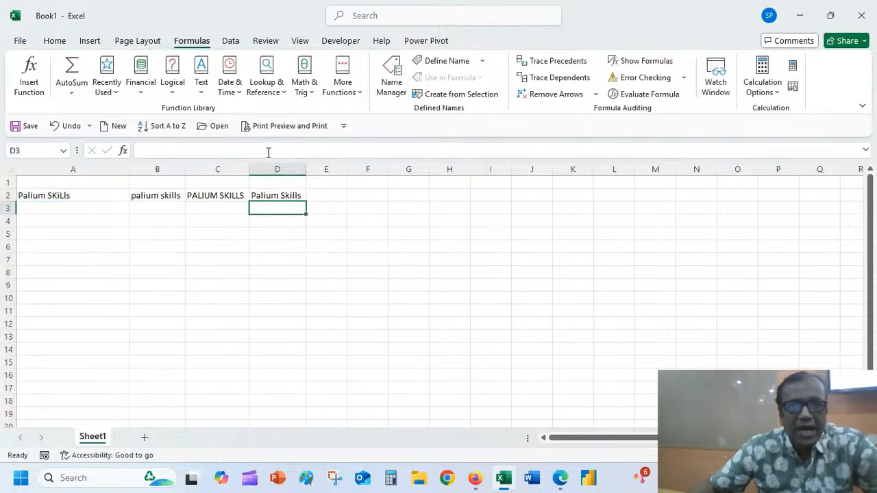
left_click(271, 197)
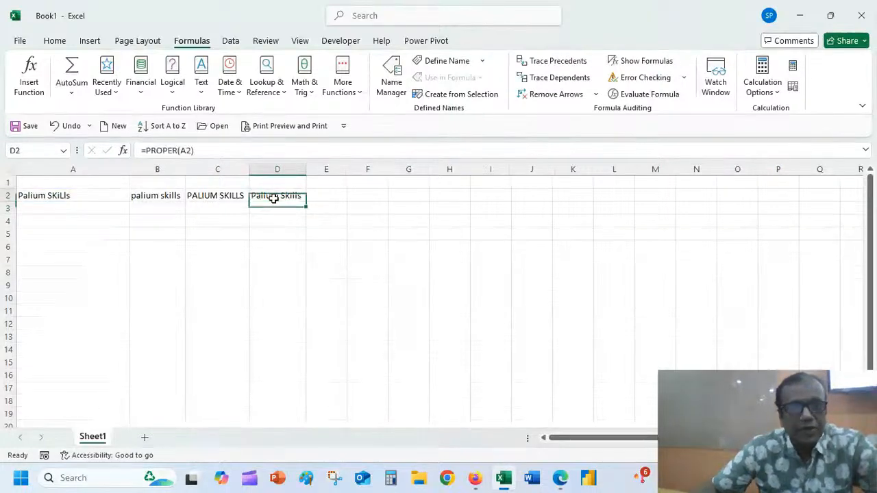
Enter the mixed-case text "SachiN TendulkaR" in cell A3
left_click(60, 207)
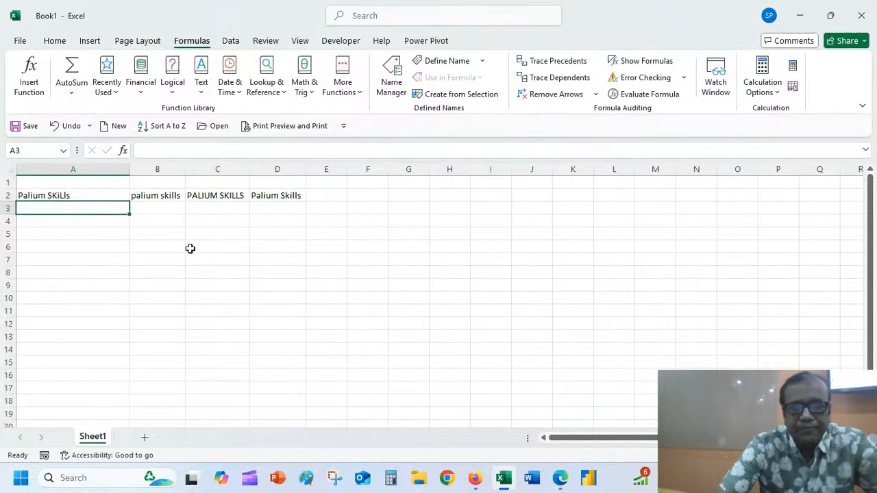
type("Sach")
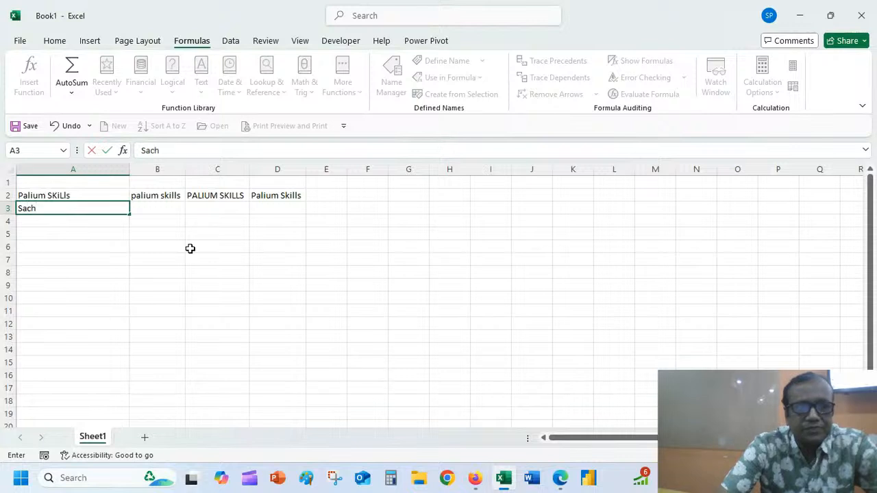
type("iN T")
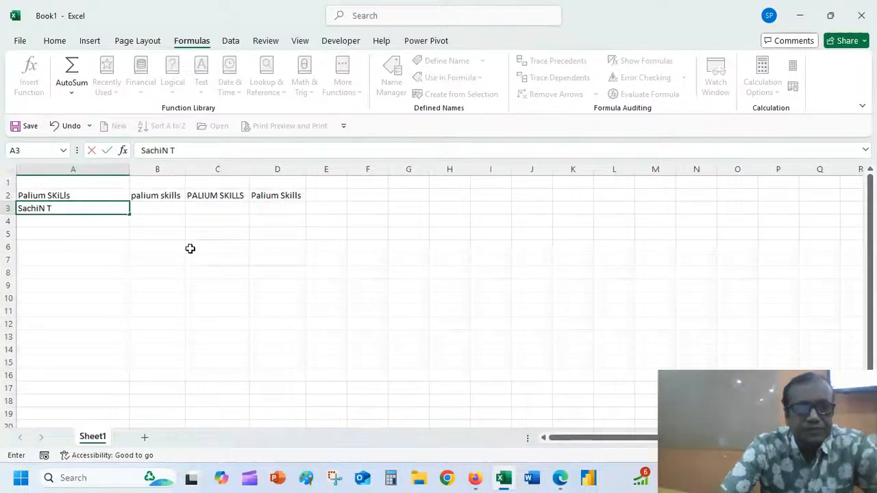
type("endulkar")
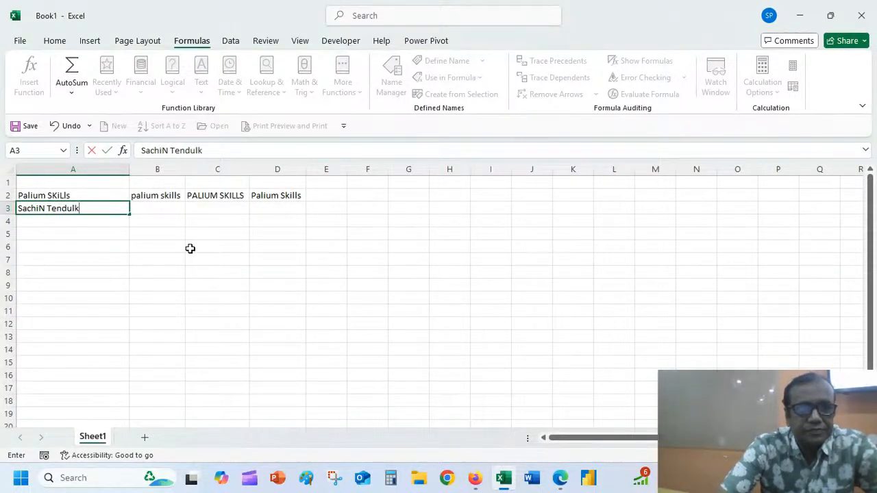
key("BackSpace")
key("BackSpace")
type("aR")
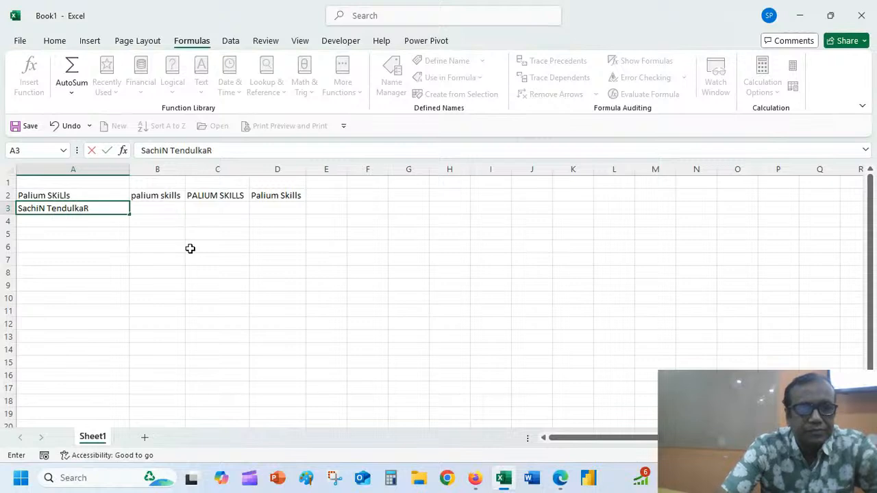
key("Tab")
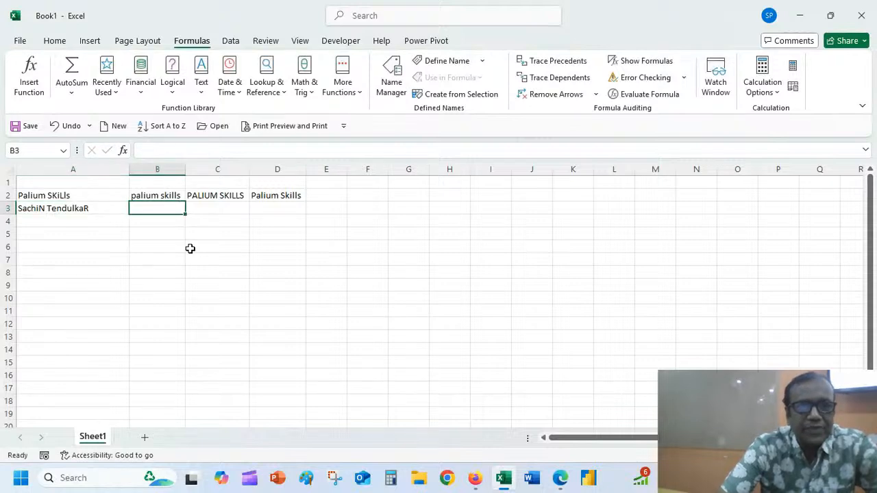
key("Right")
key("Right")
type("=re")
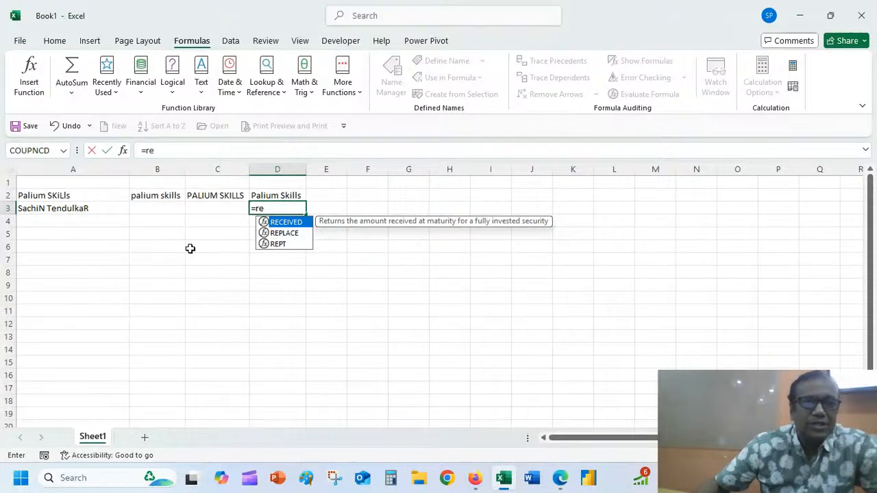
key("BackSpace")
key("BackSpace")
type("pro")
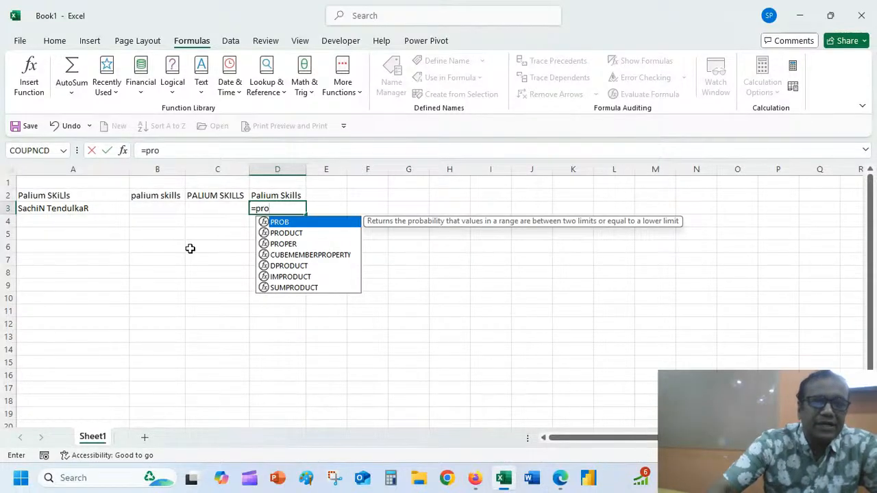
key("Right")
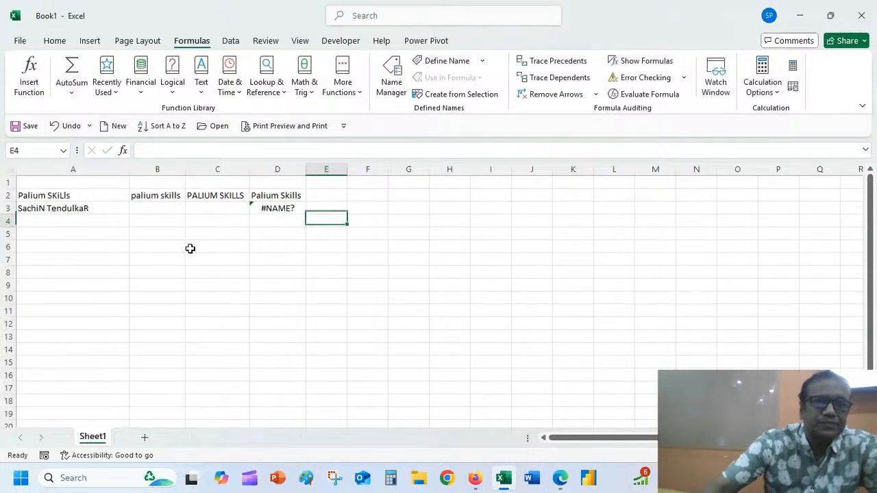
Enter the formula =PROPER(A3) in cell D3 and auto-fit the width of column D to the longer text
key("Left")
key("Left")
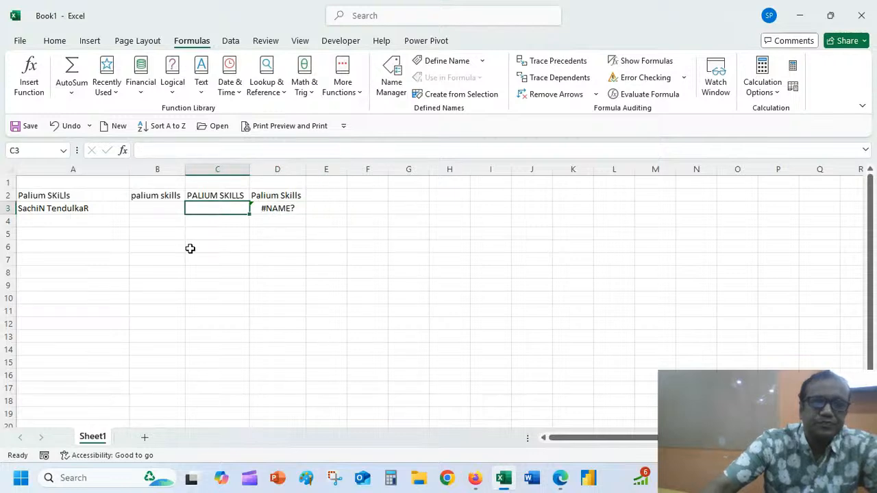
key("Right")
type("=")
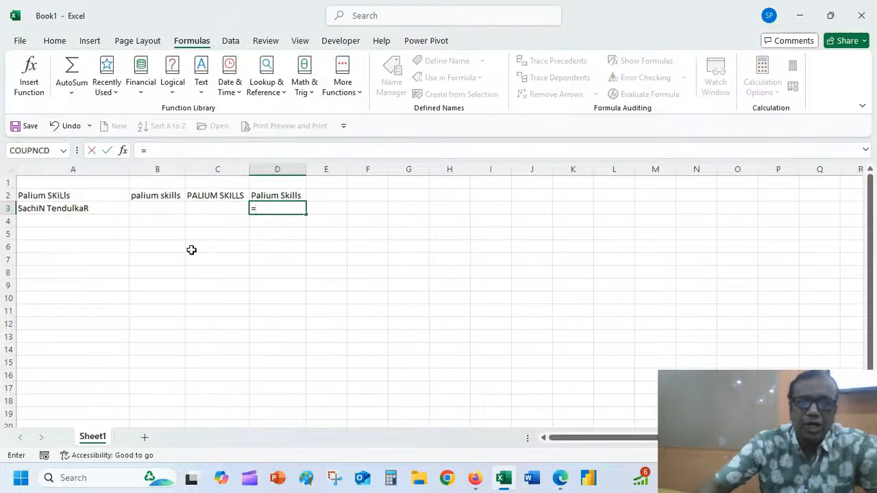
type("pro")
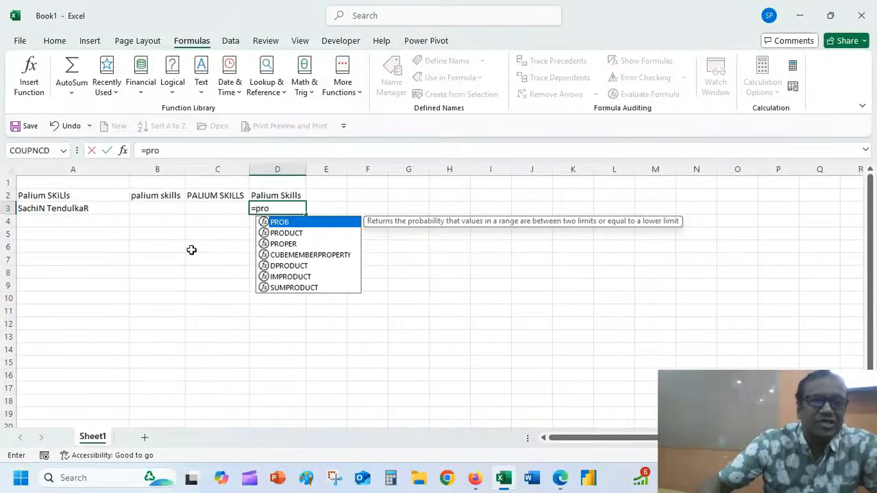
left_click(277, 244)
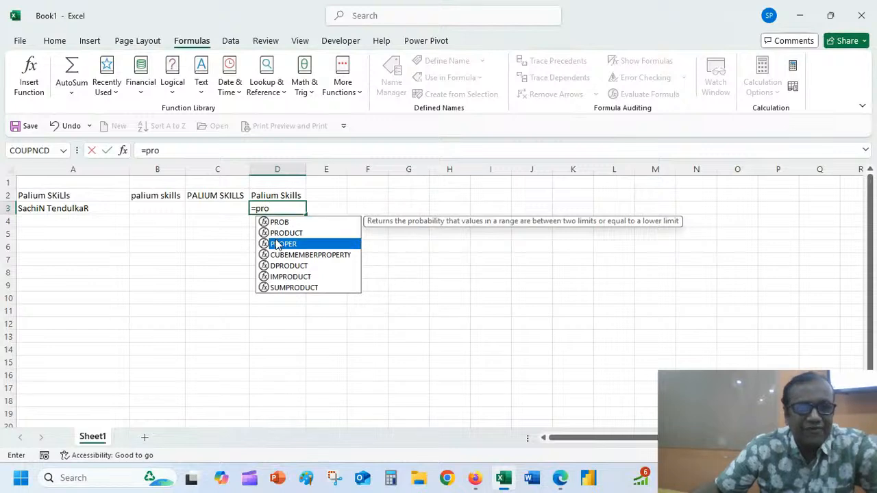
double_click(277, 244)
left_click(41, 208)
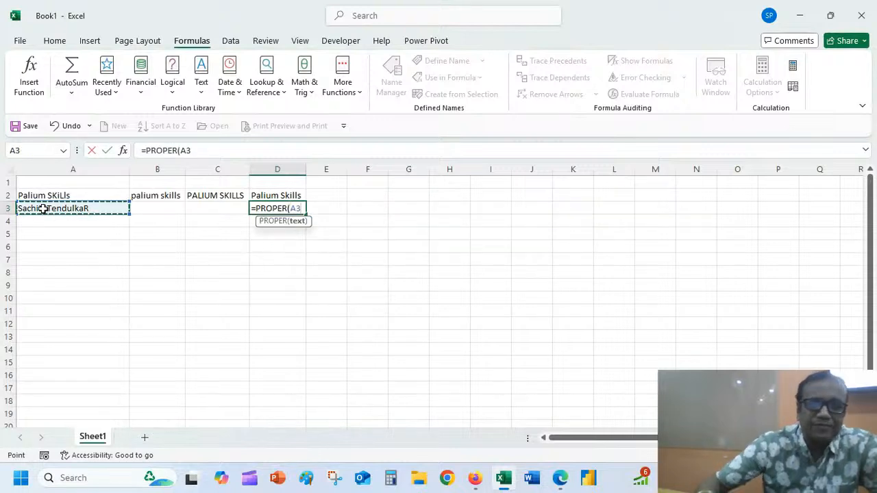
key("Return")
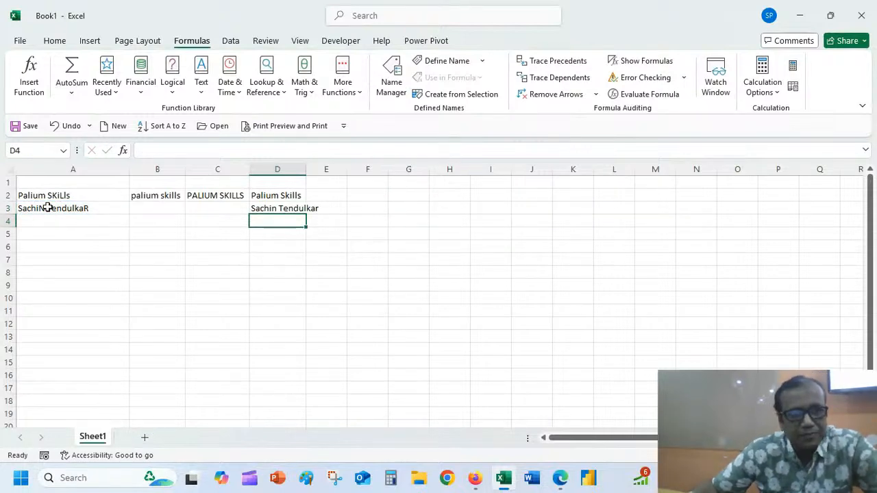
left_click(302, 170)
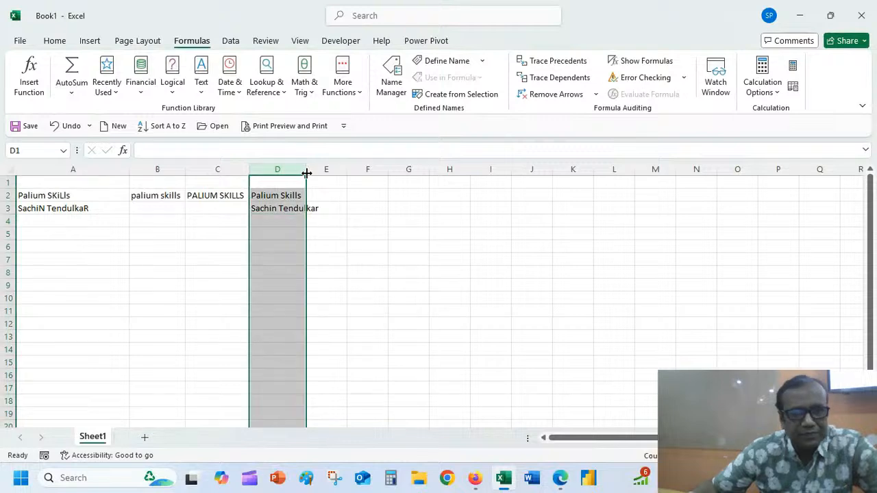
double_click(306, 169)
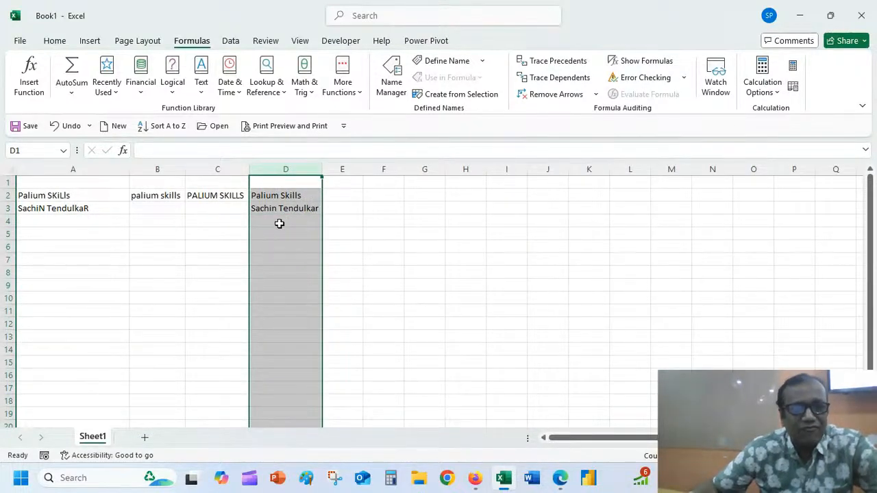
Enter the formula =PROPER(A2)&PROPER(A3) in cell D4, accept the proposed bracket correction, and auto-fit the width of column D
left_click(281, 220)
type("=")
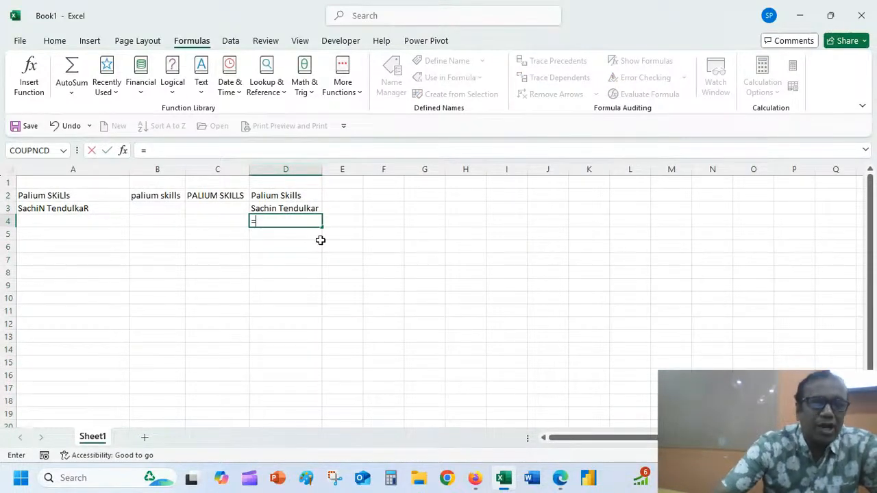
type("proper")
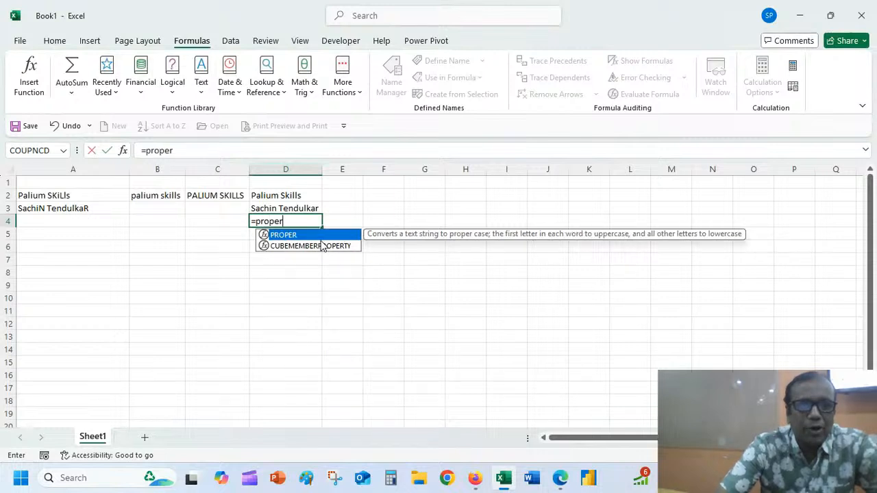
key("Tab")
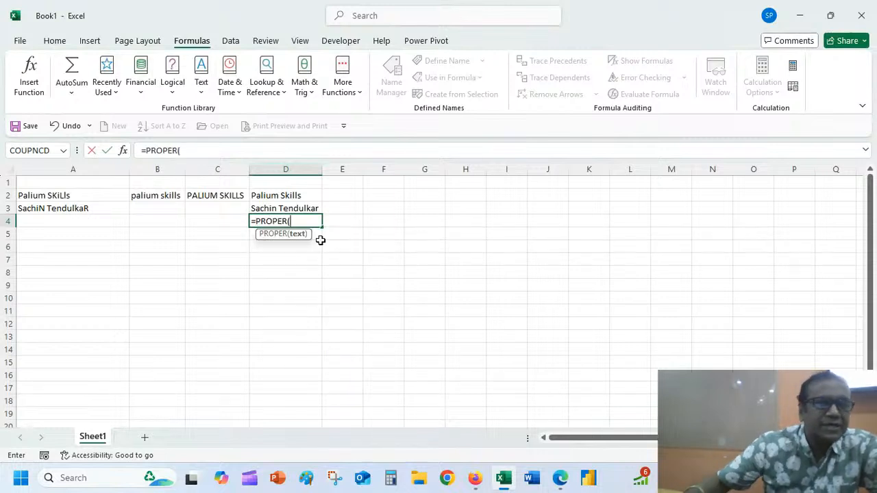
left_click(47, 199)
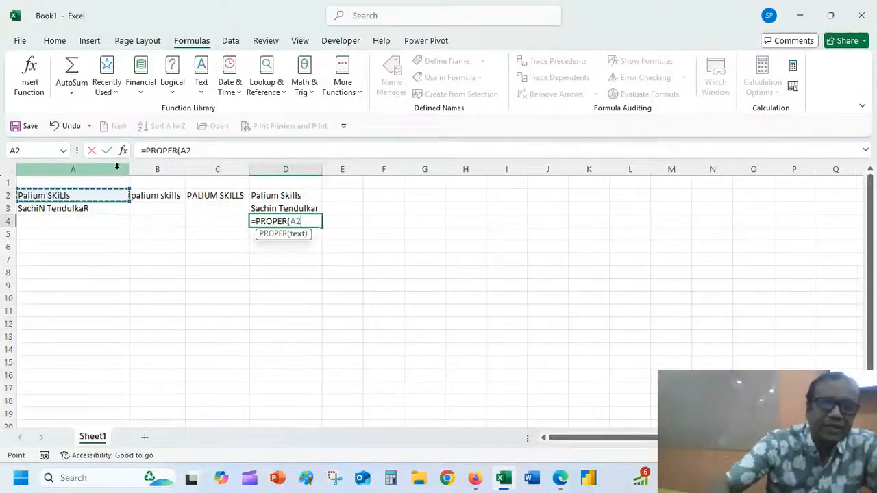
type(")&")
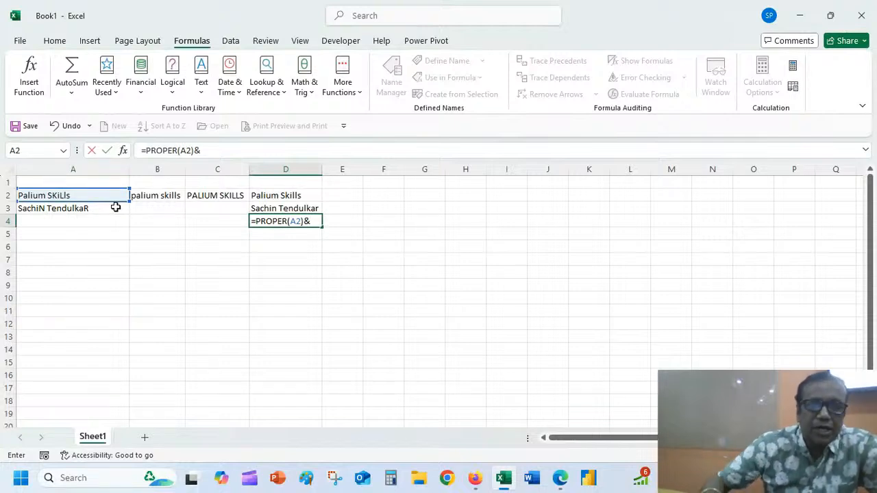
type("proper(")
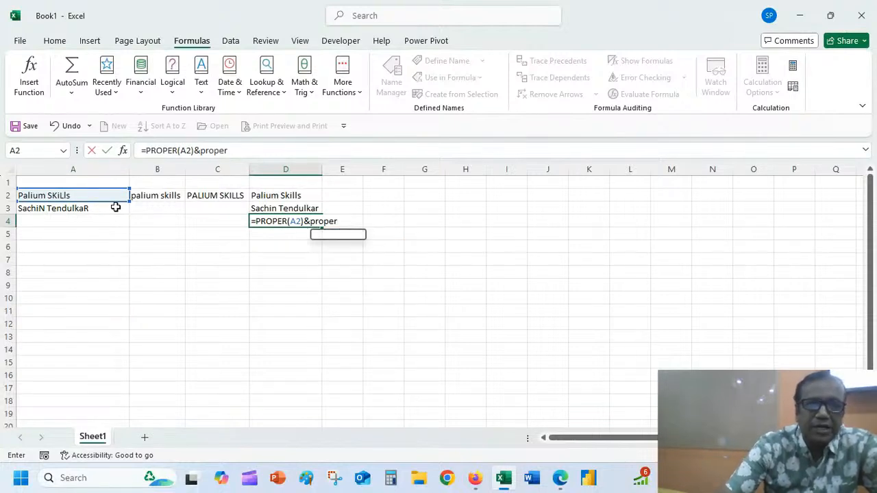
left_click(115, 208)
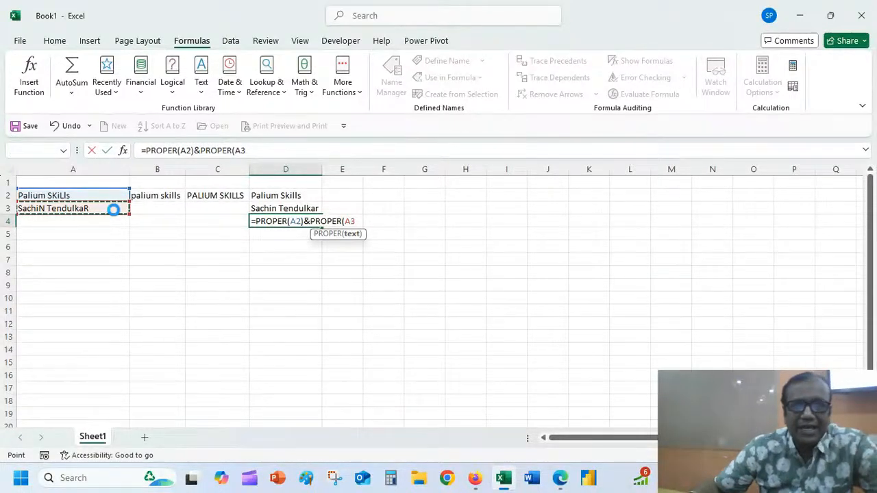
key("Return")
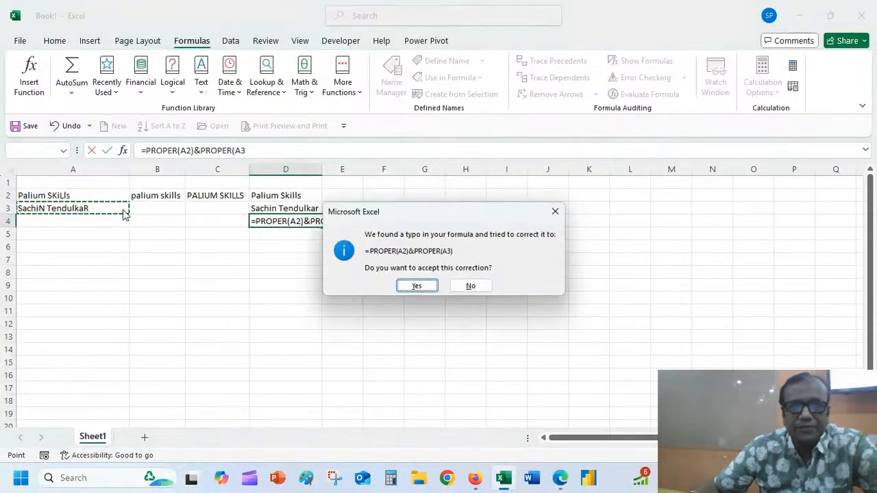
left_click(427, 288)
double_click(322, 169)
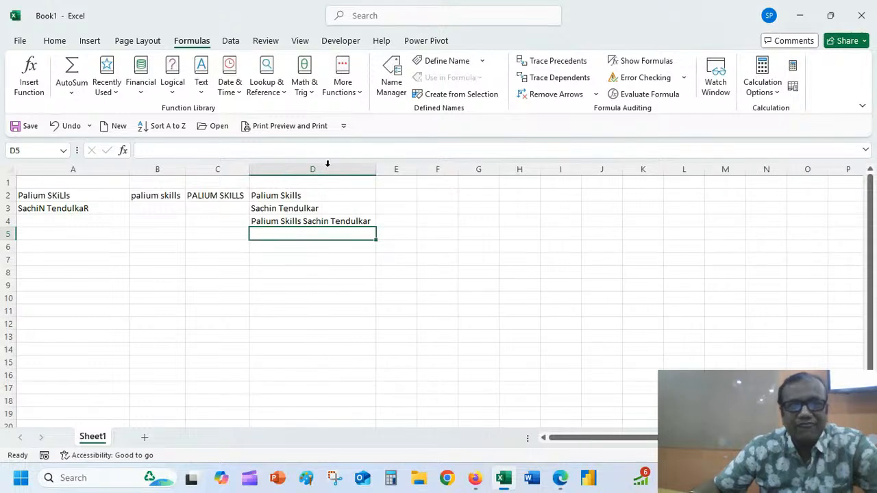
Edit the formula in cell D4 to =PROPER(A2)&" "&PROPER(A3), adding a space between the two joined texts
left_click(310, 220)
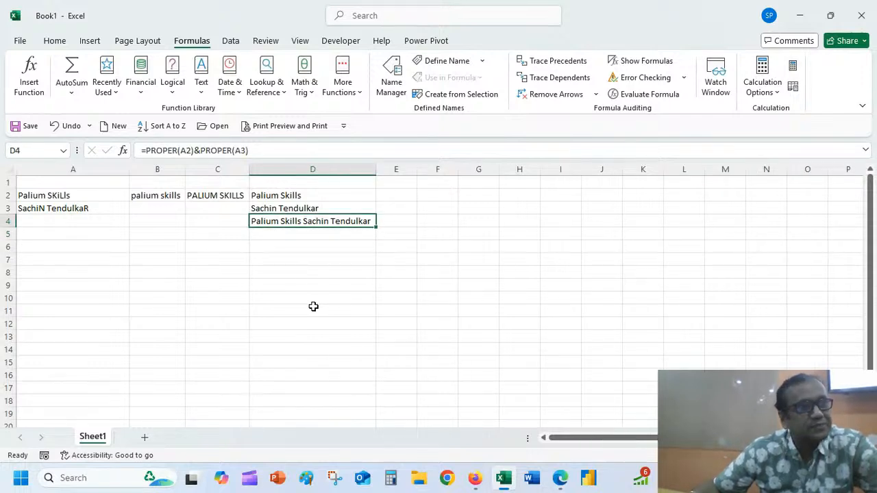
left_click(202, 150)
type("\" \"")
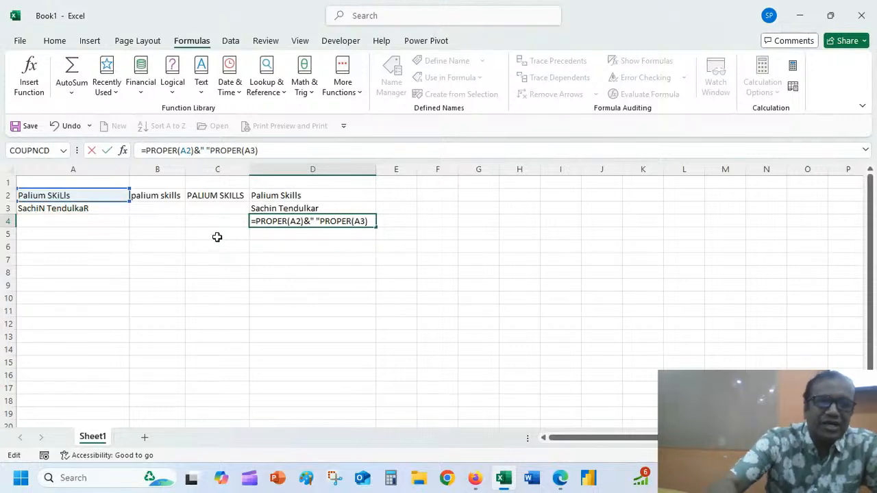
type("&")
key("Return")
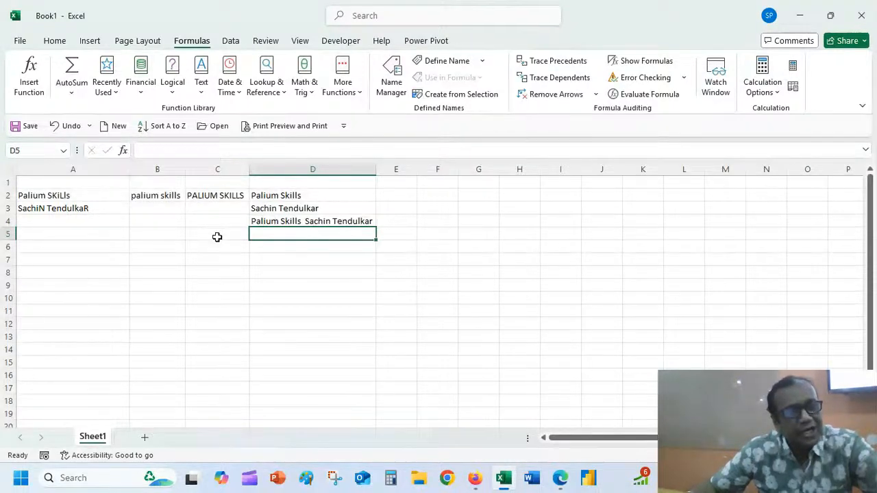
Clear the combined PROPER formula from cell D4
left_click(265, 222)
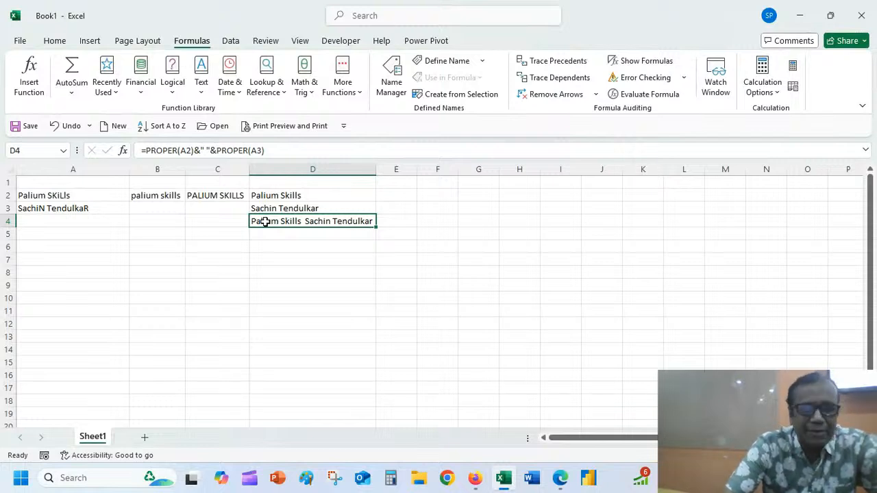
key("BackSpace")
key("Return")
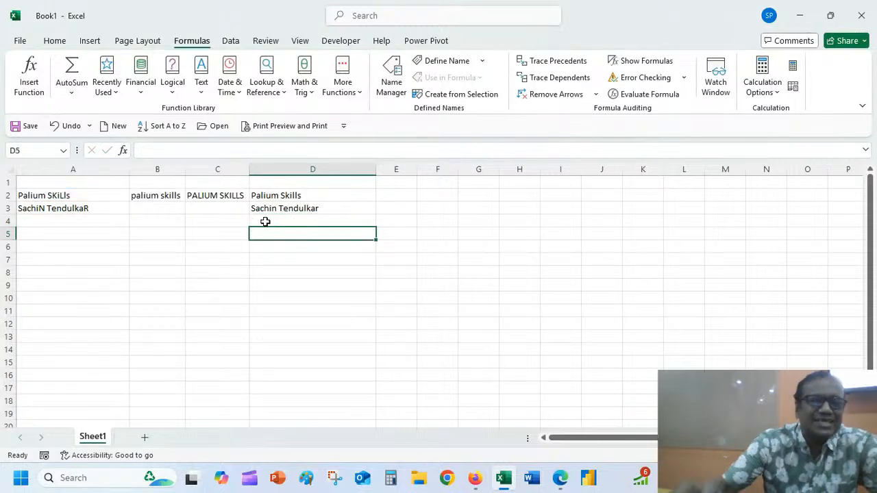
Review the LOWER, UPPER and PROPER formulas in cells B2, C2, D2 and D3 one after another
left_click(270, 220)
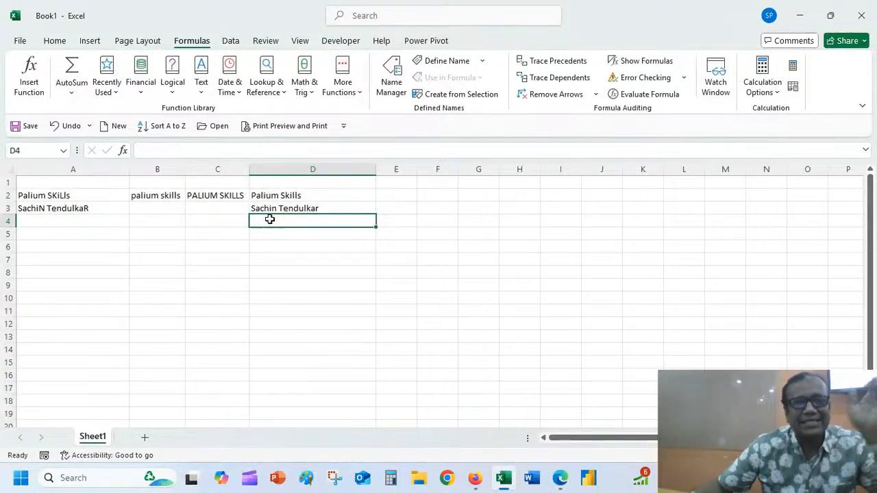
left_click(276, 207)
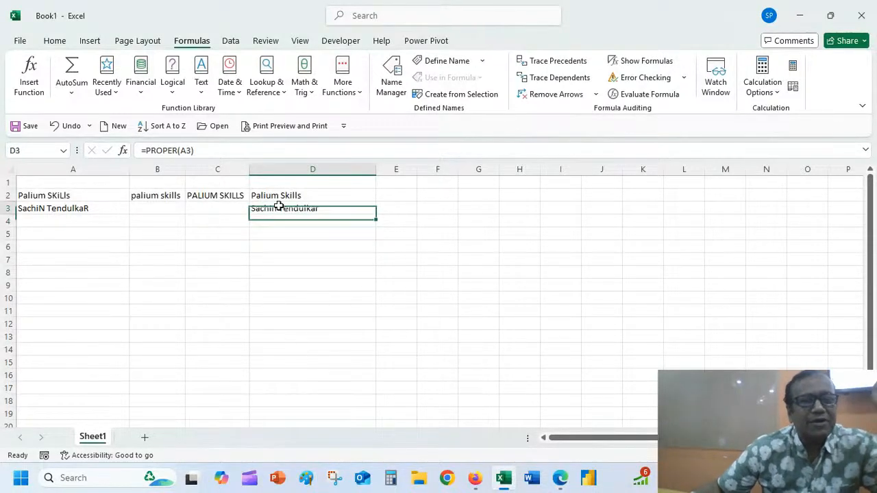
left_click(148, 198)
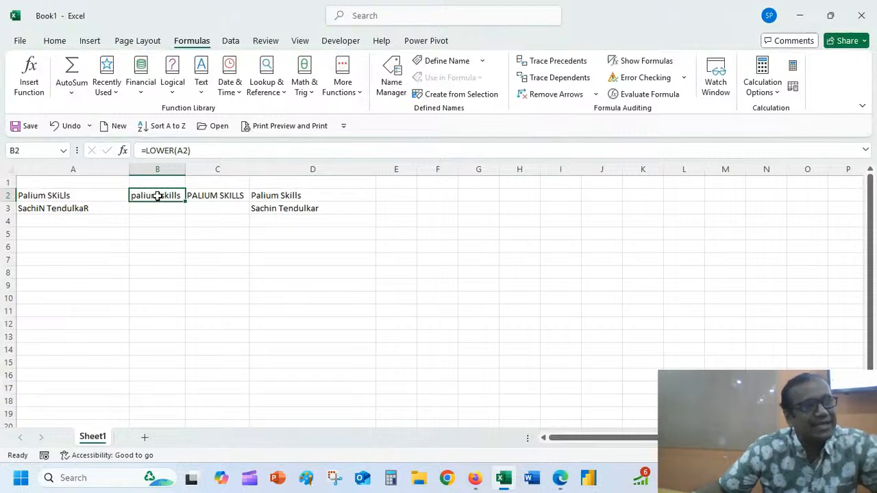
left_click(214, 195)
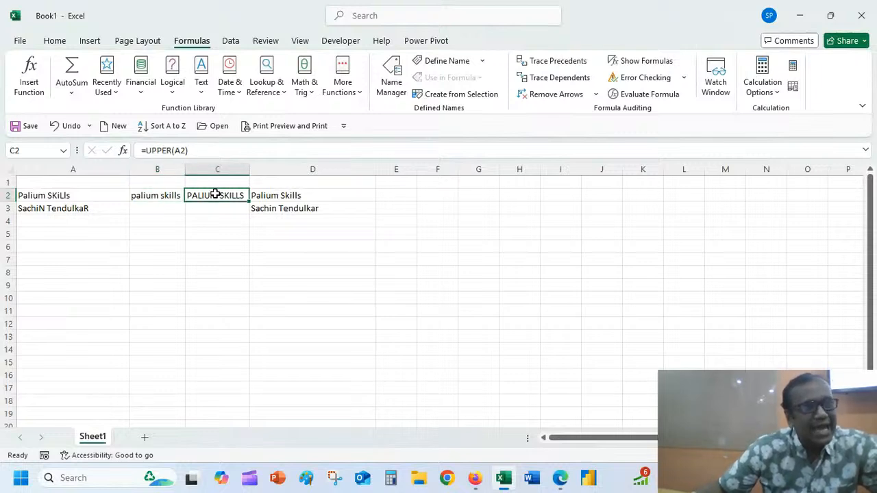
left_click(303, 197)
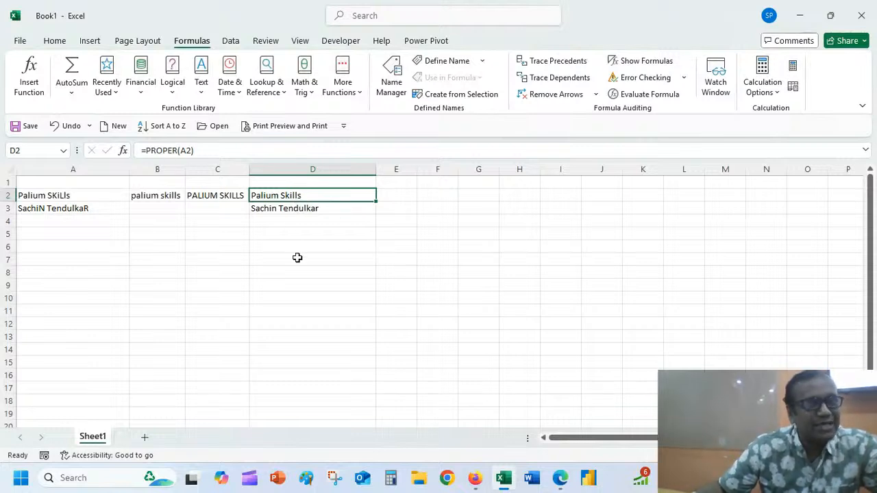
left_click(301, 232)
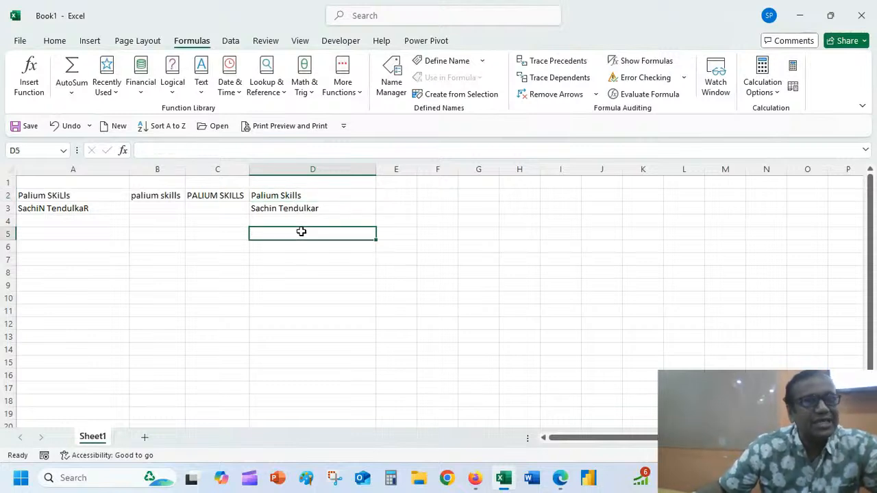
left_click(290, 197)
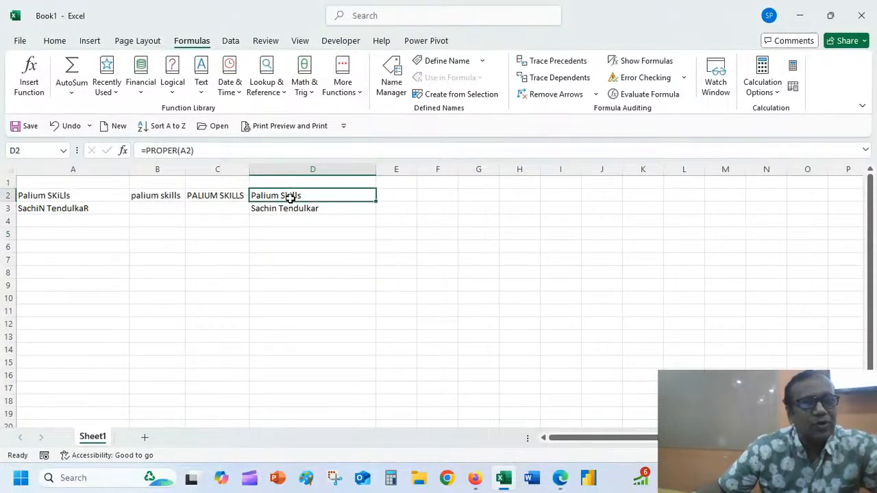
left_click(153, 195)
left_click(210, 194)
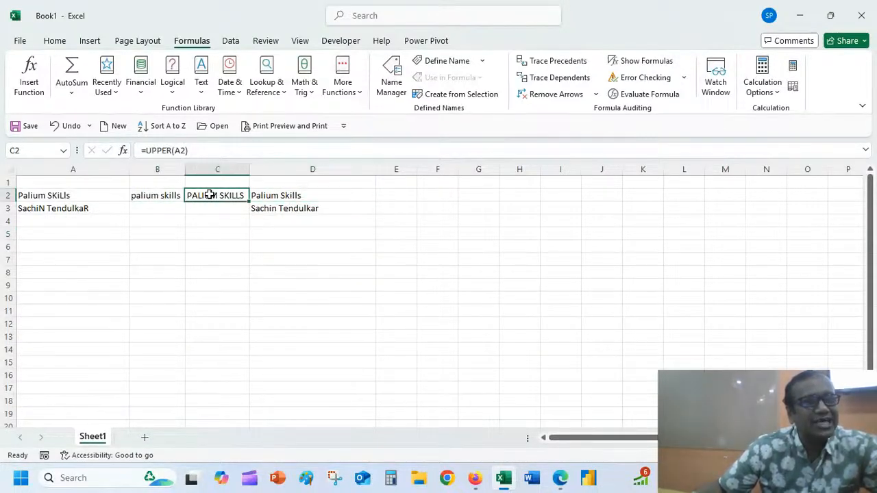
left_click(318, 195)
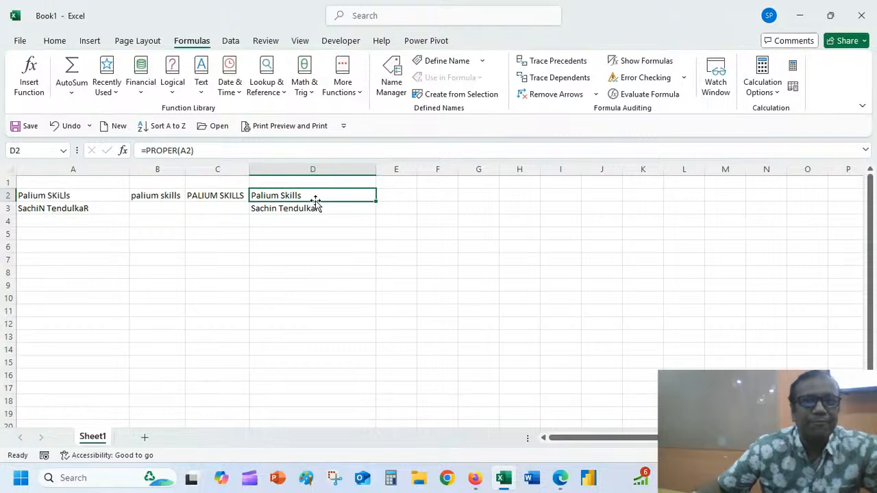
Show the sheet's formulas in place of their results with columns A and B auto-fitted, and switch back to displaying results
left_click(631, 61)
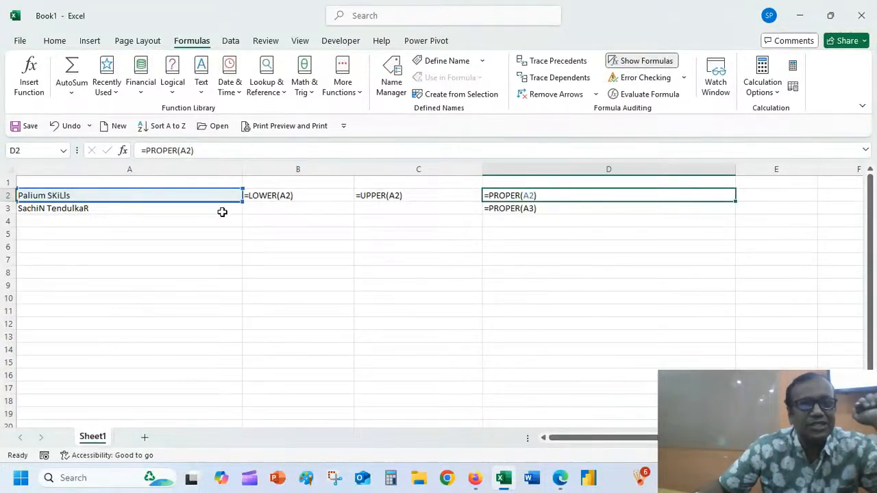
double_click(241, 169)
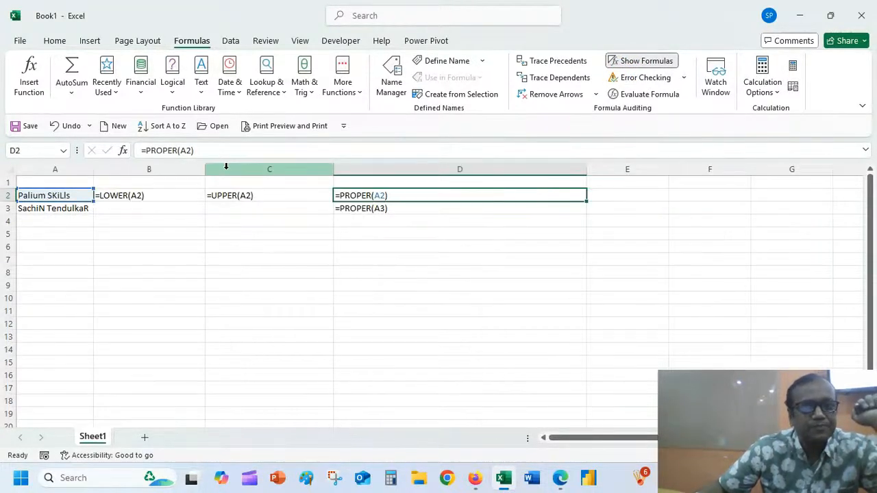
double_click(205, 169)
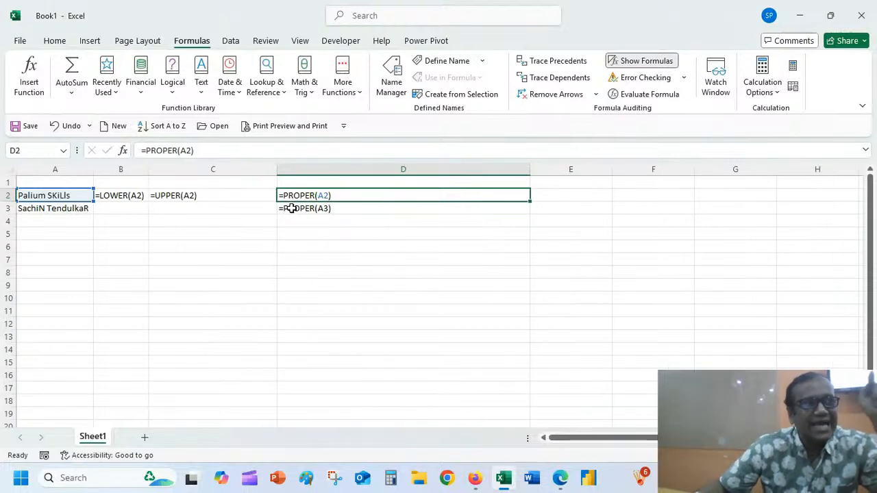
left_click(646, 61)
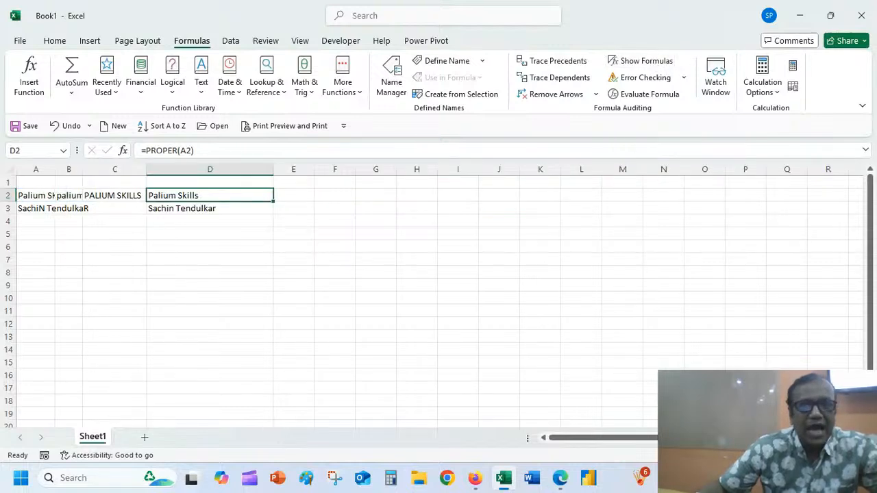
Auto-fit the widths of all columns in the sheet to their contents
double_click(55, 170)
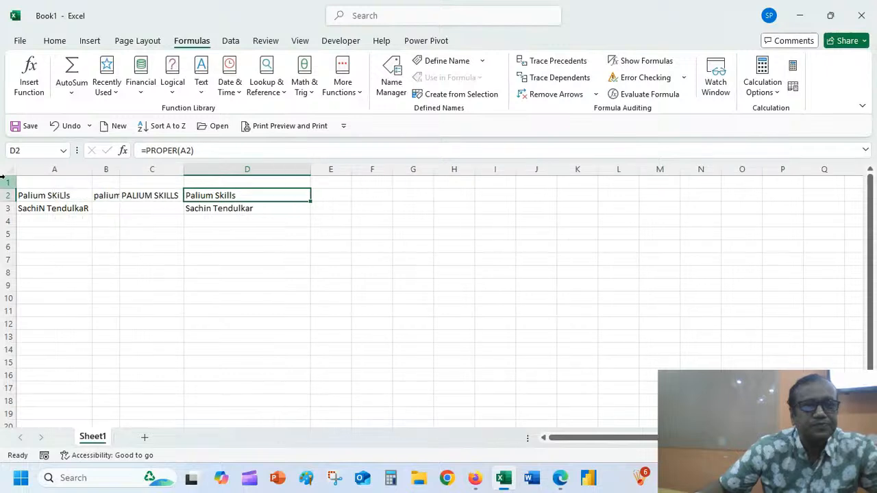
left_click(15, 164)
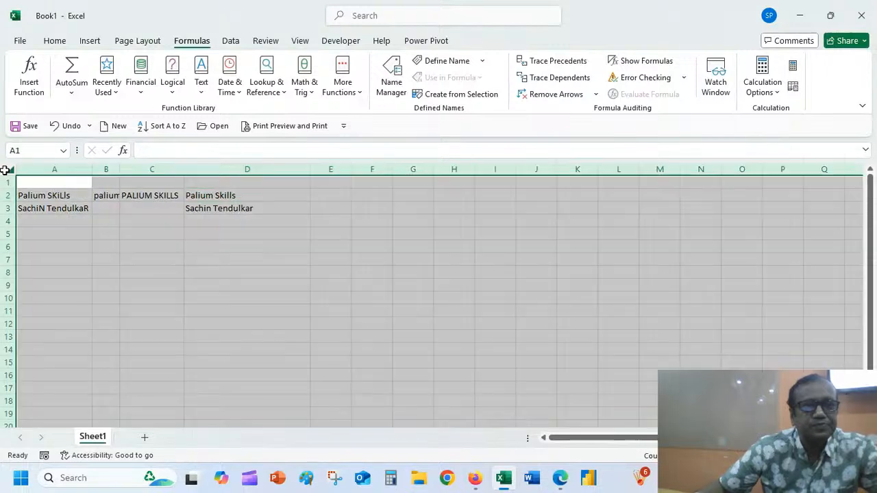
double_click(120, 169)
Enter the formula =FORMULATEXT(B2) in cell B1 to display the LOWER formula as text above its result
left_click(120, 181)
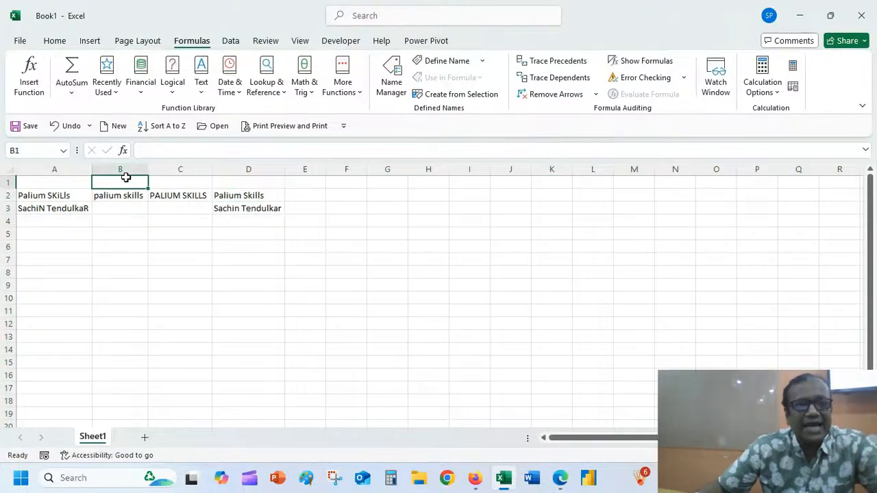
type("=")
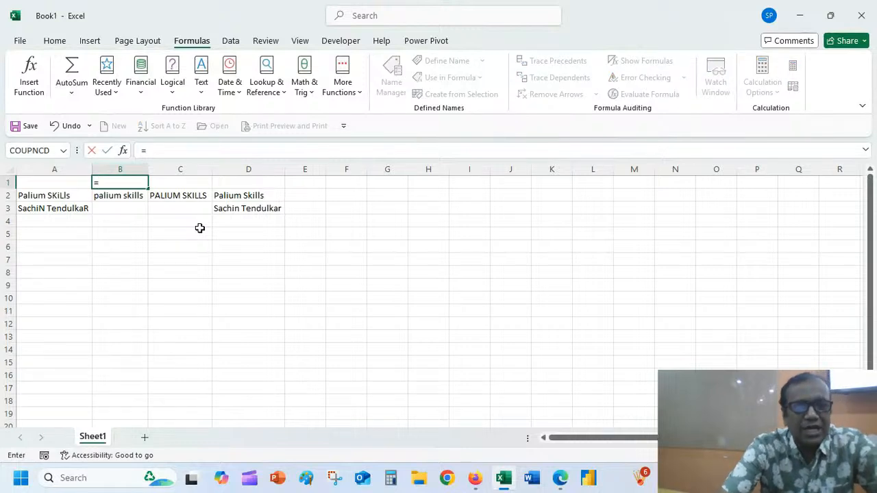
type("formu")
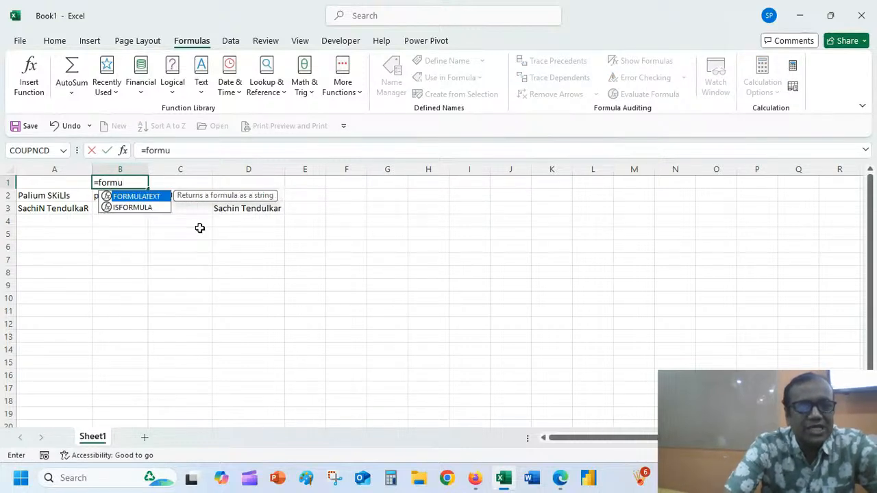
key("Tab")
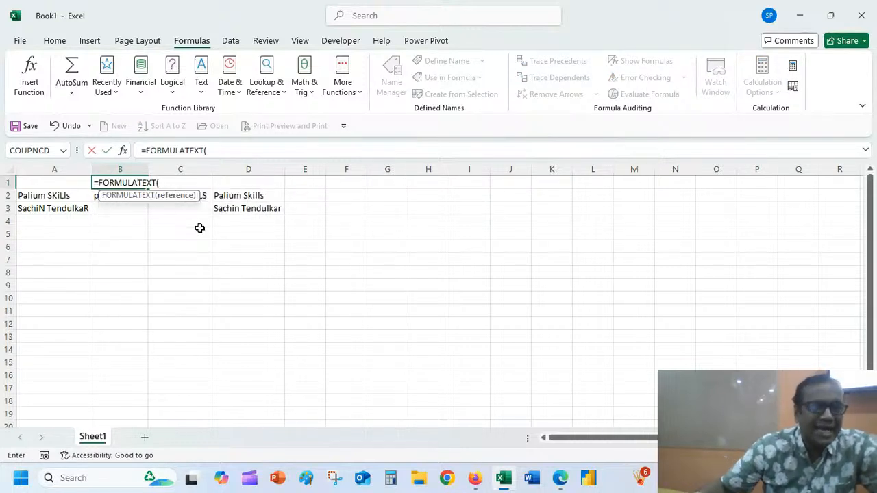
left_click(94, 197)
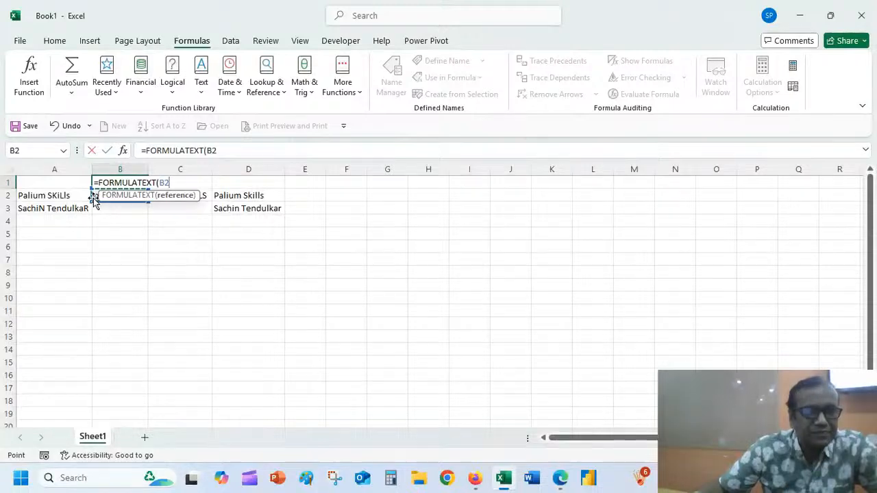
key("Return")
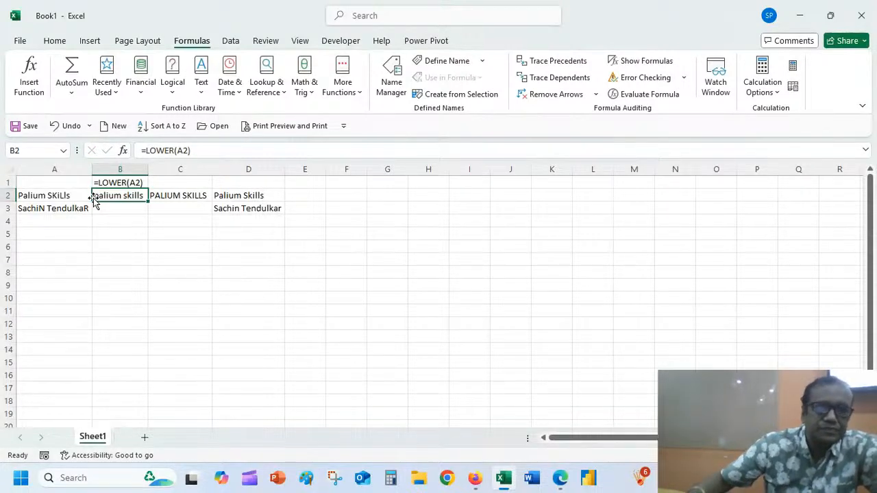
Fill the FORMULATEXT formula in B1 across to C1 and D1 to display the UPPER and PROPER formulas as text
left_click(124, 181)
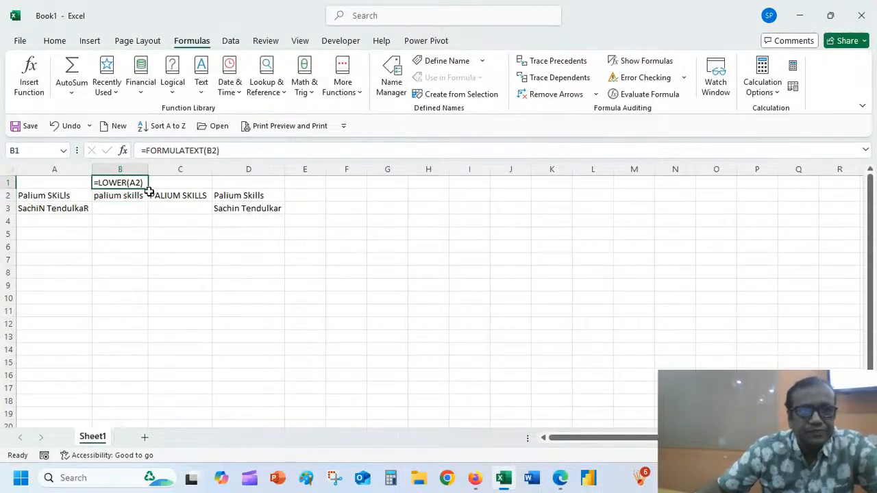
left_click_drag(148, 190, 224, 248)
left_click(224, 248)
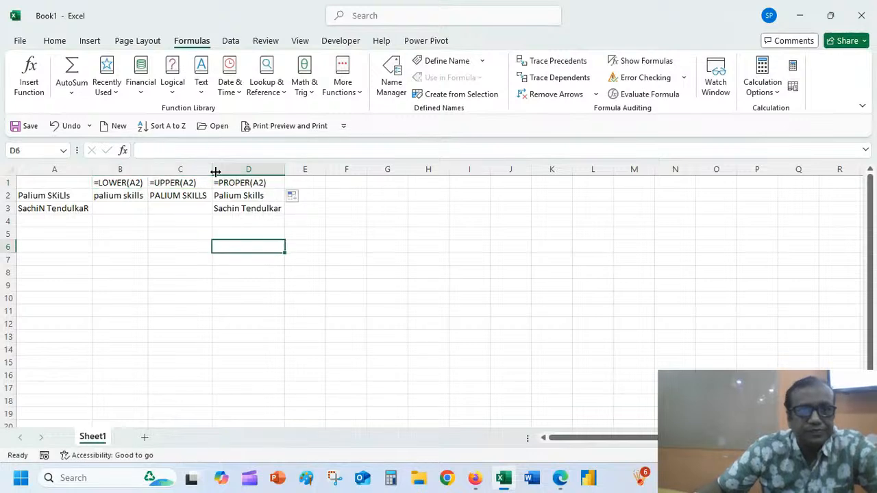
Compare the FORMULATEXT formula in B1 with the UPPER and PROPER formulas in C2 and D2
left_click(113, 182)
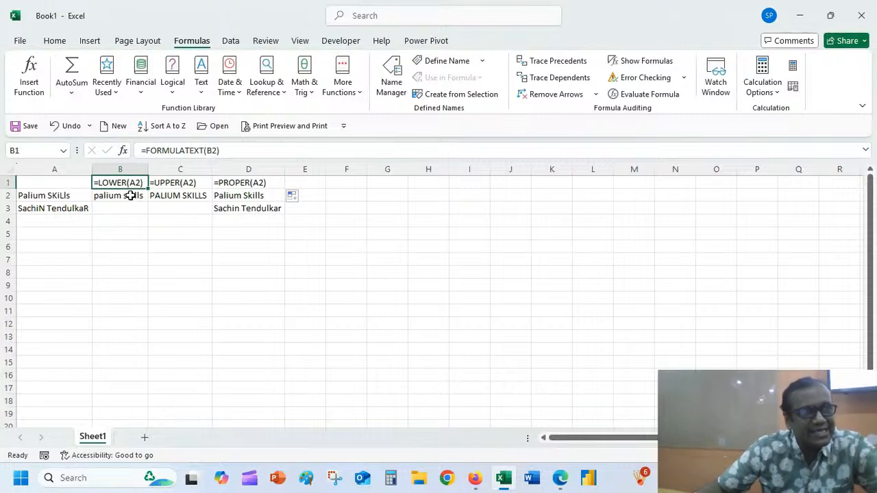
left_click(197, 197)
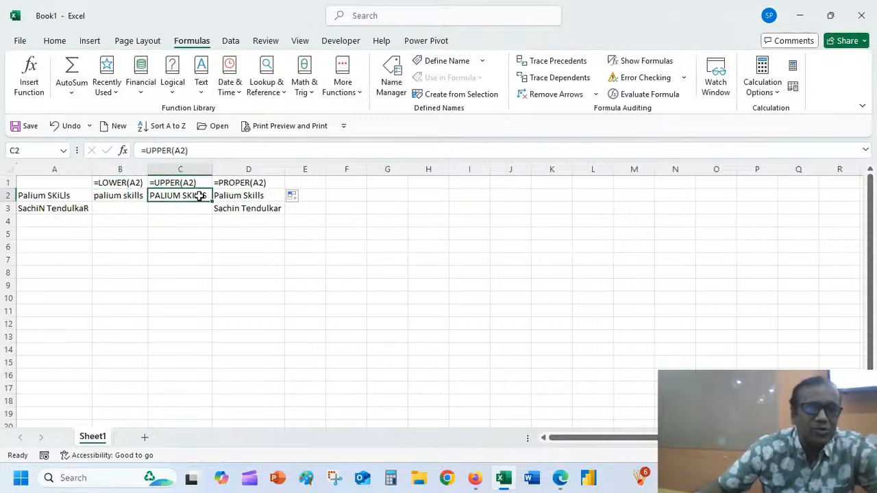
left_click(235, 199)
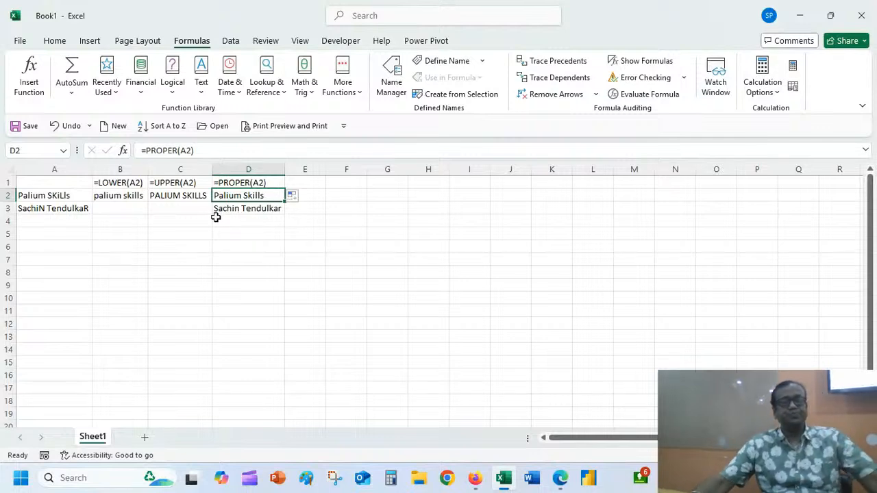
left_click(322, 235)
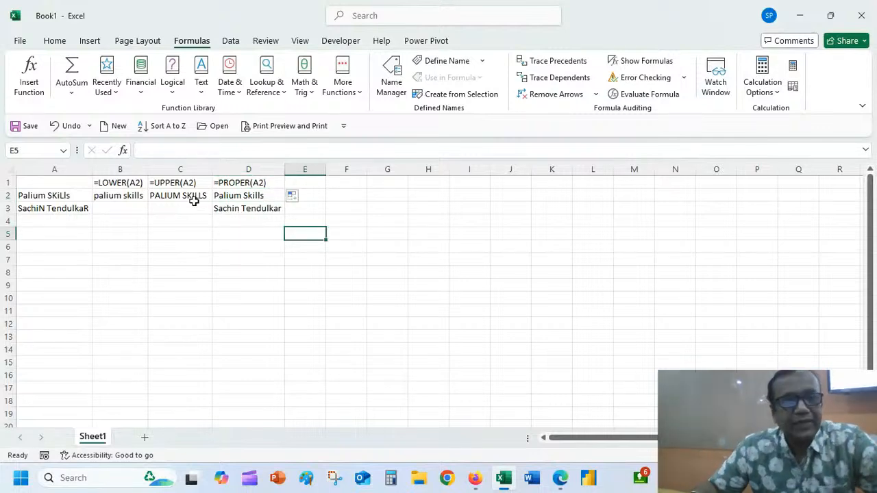
Trace the precedents of D3 and the dependents of A2, and remove all the tracing arrows
left_click(240, 209)
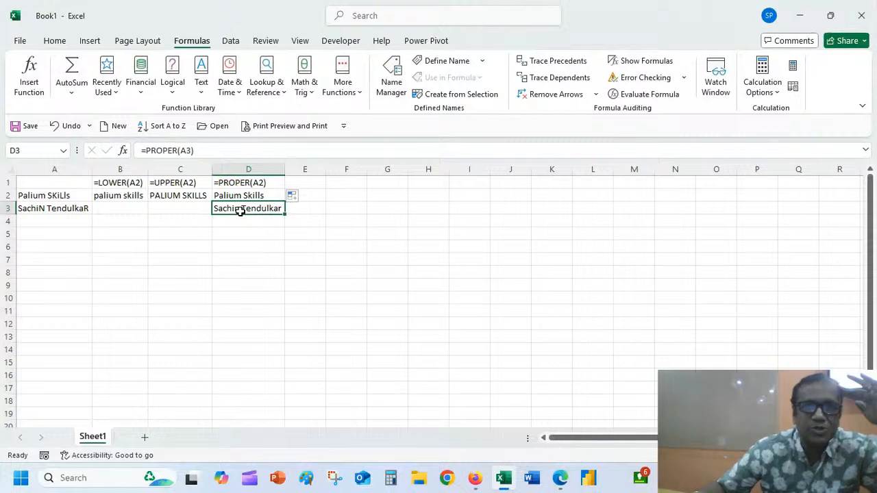
left_click(552, 63)
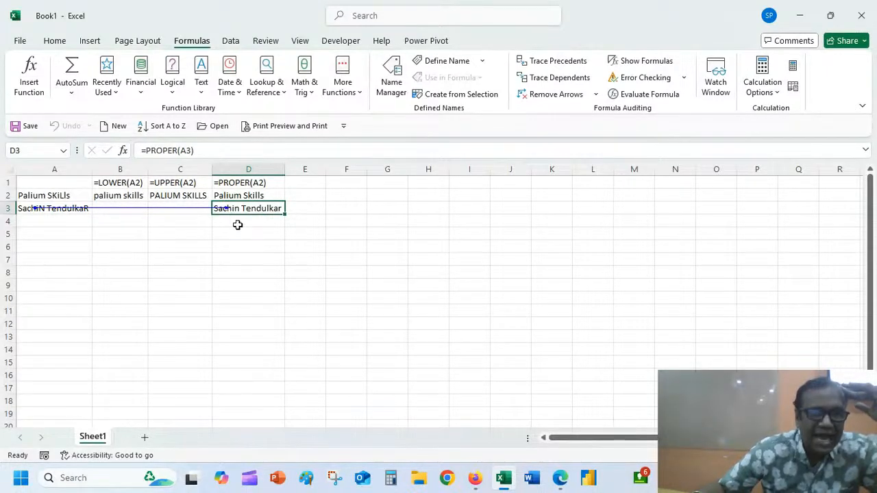
left_click(59, 195)
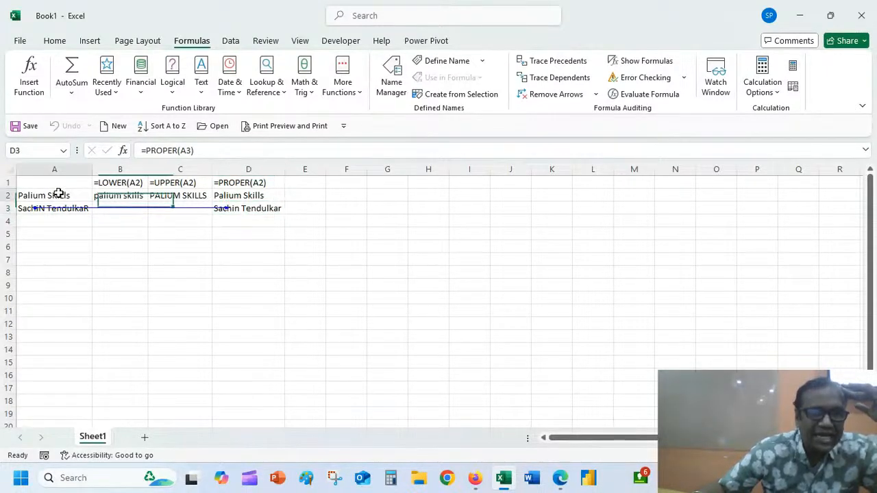
left_click(569, 80)
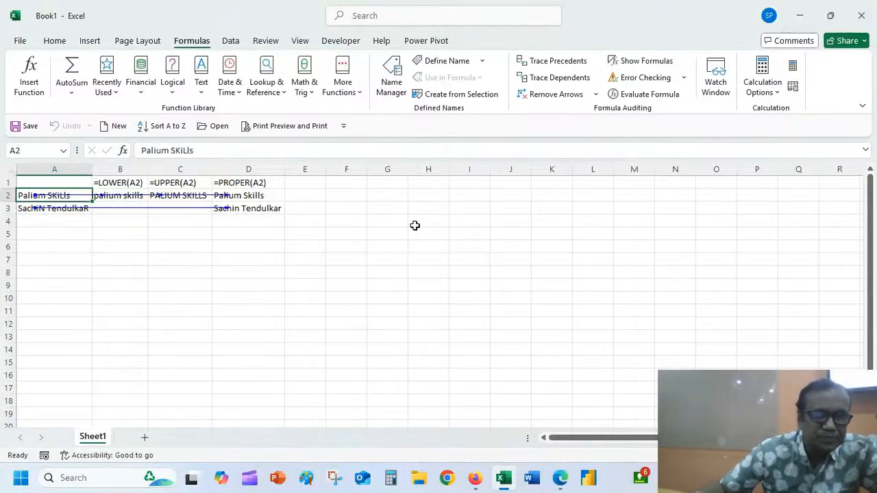
left_click(559, 99)
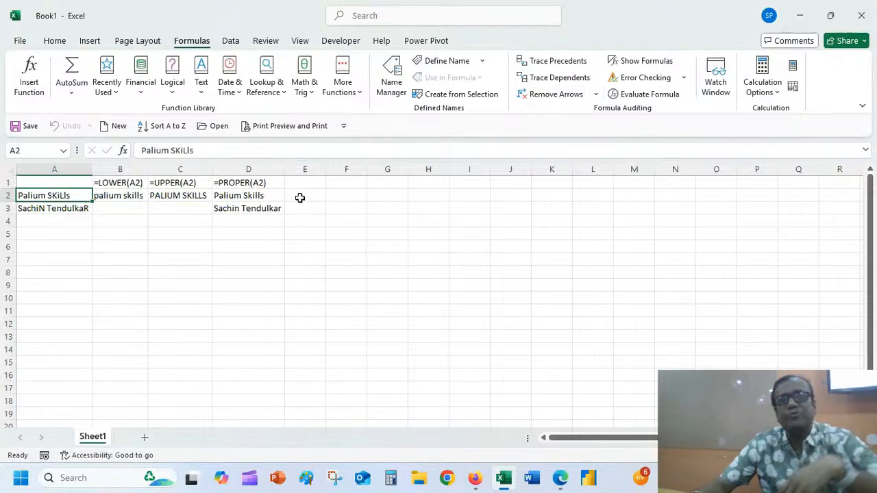
Examine the source text in A2, the FORMULATEXT formula in B1 and the LOWER formula in B2
left_click(311, 186)
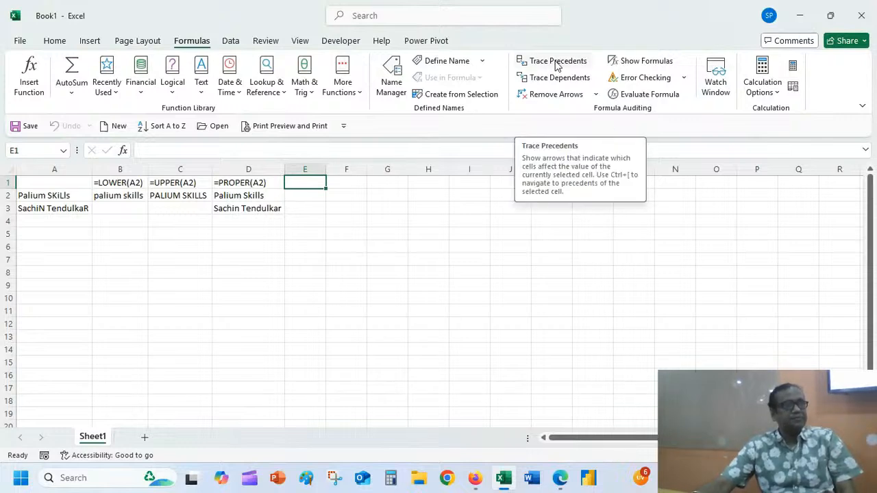
left_click(65, 197)
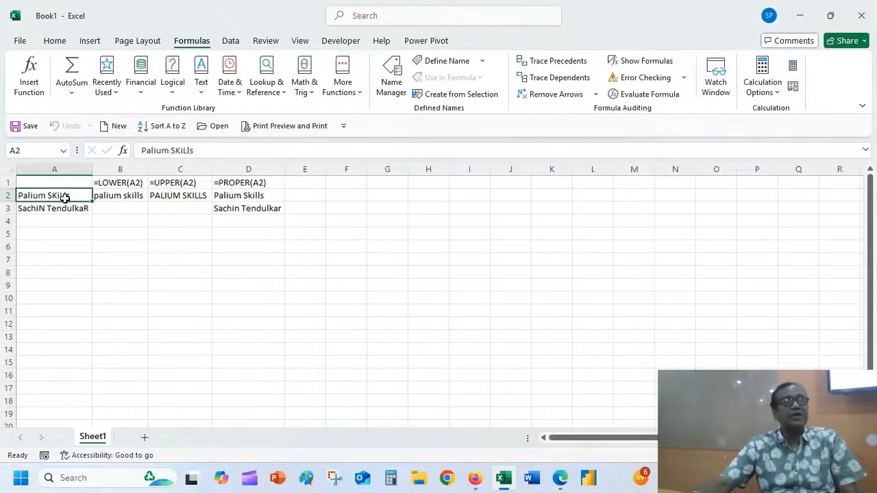
left_click(130, 183)
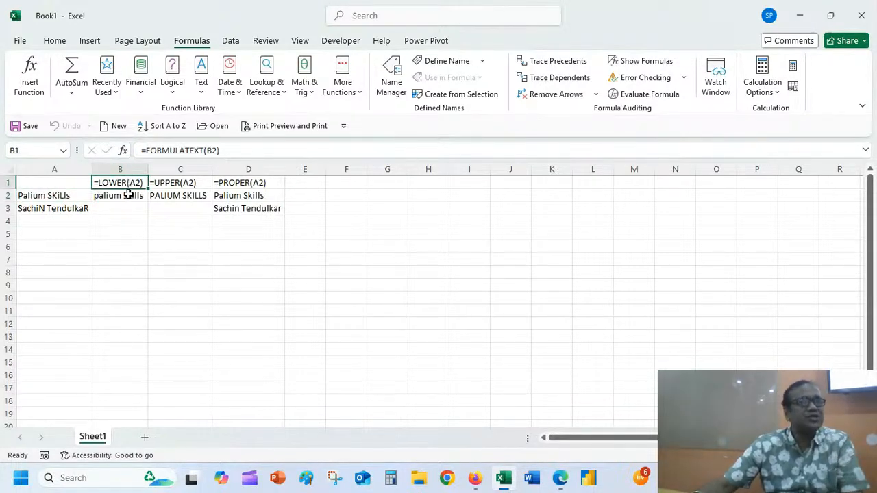
left_click(129, 195)
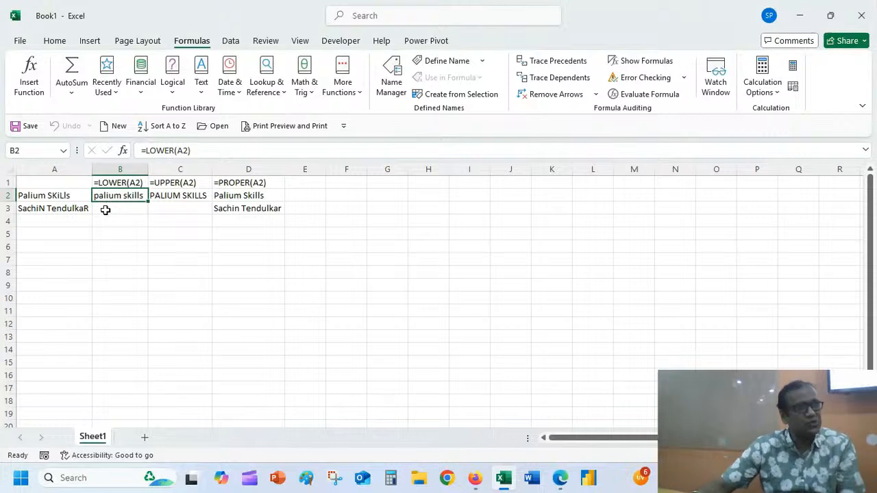
left_click(118, 172)
left_click(122, 182)
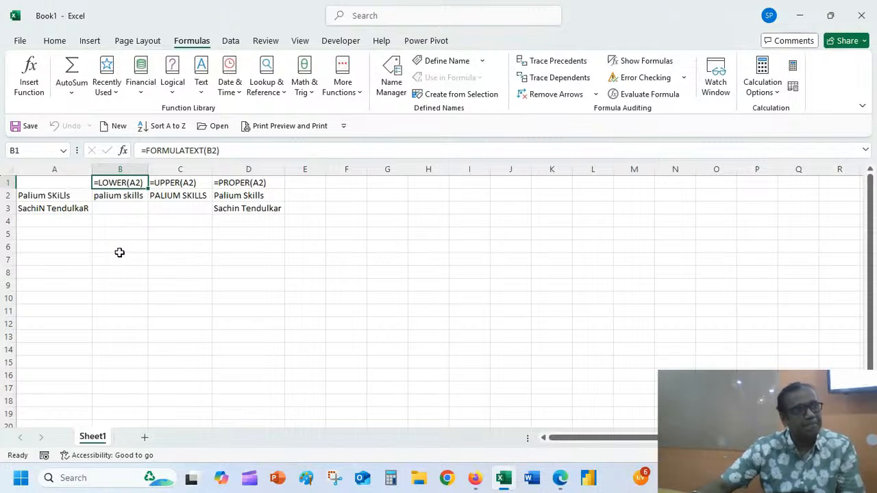
left_click(298, 194)
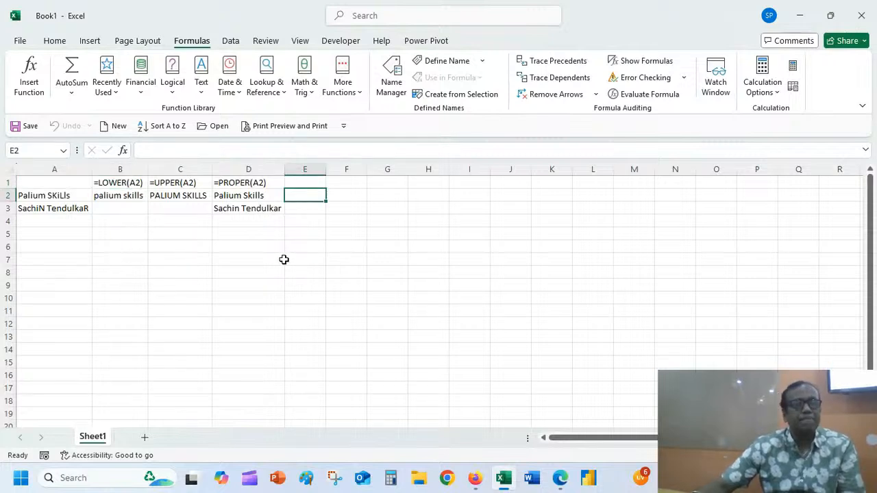
left_click(124, 198)
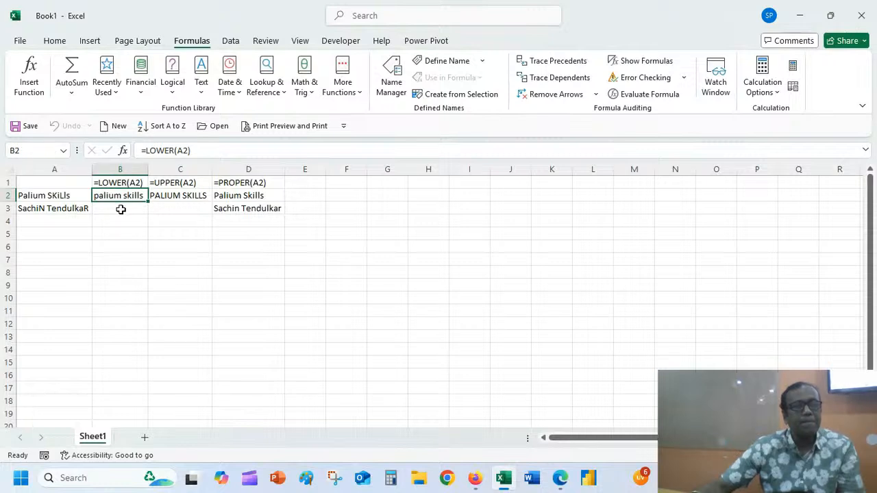
left_click(120, 209)
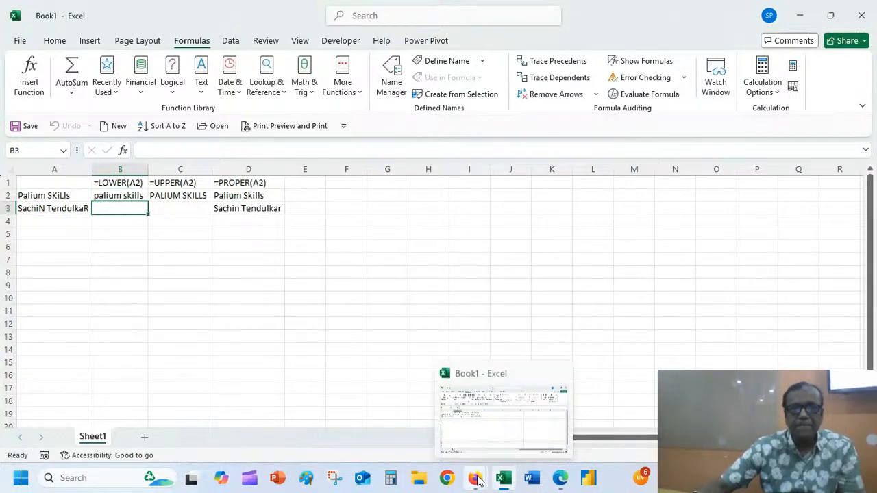
Check the YouTube Studio live stream in Firefox and return to the UPPER column of Book1 in Excel
mouse_move(478, 482)
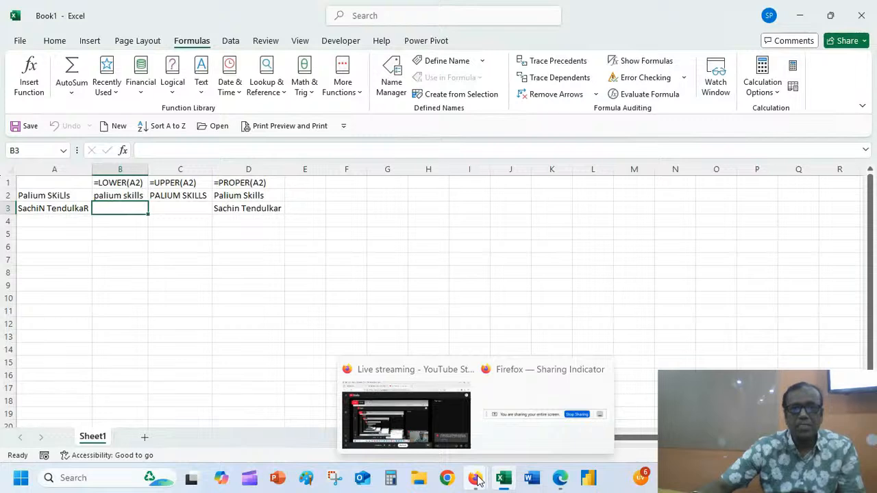
left_click(411, 409)
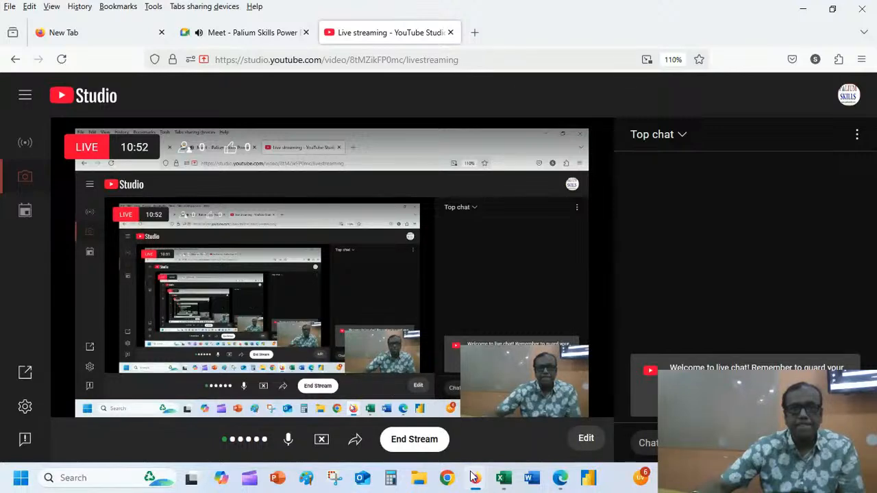
mouse_move(474, 478)
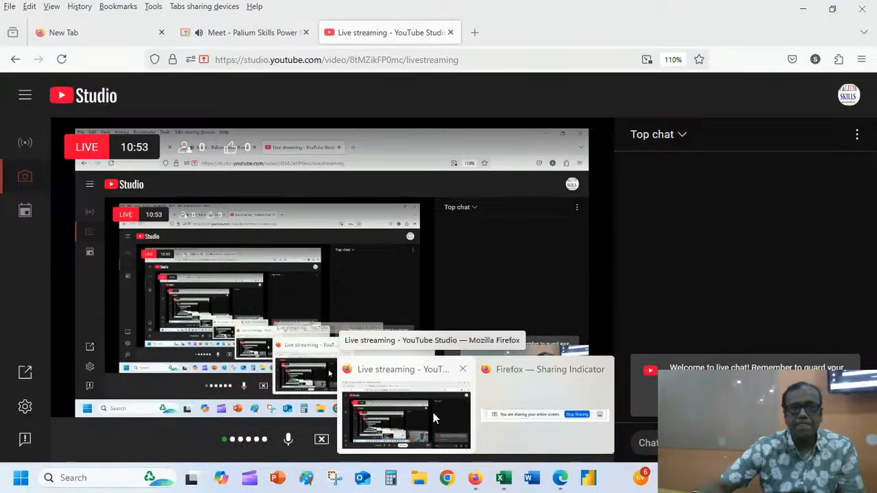
left_click(504, 478)
left_click(195, 199)
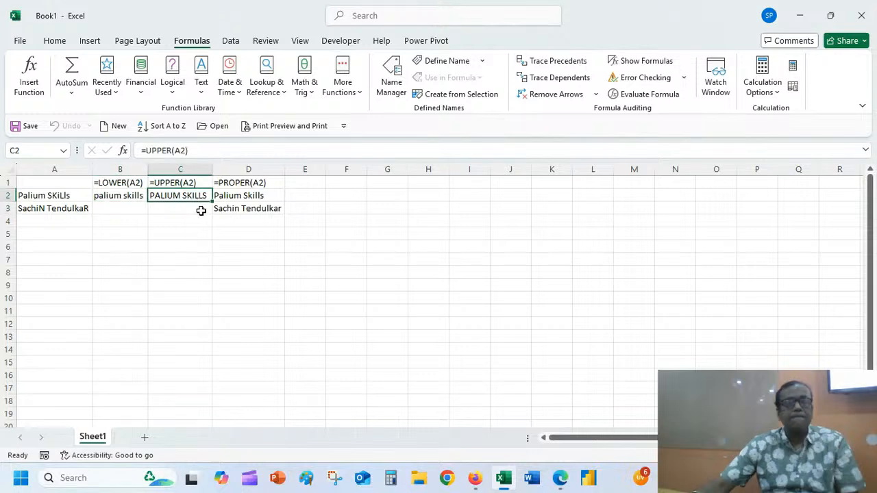
left_click(201, 211)
Switch to the Google Meet call in Firefox and stop presenting the screen
mouse_move(474, 478)
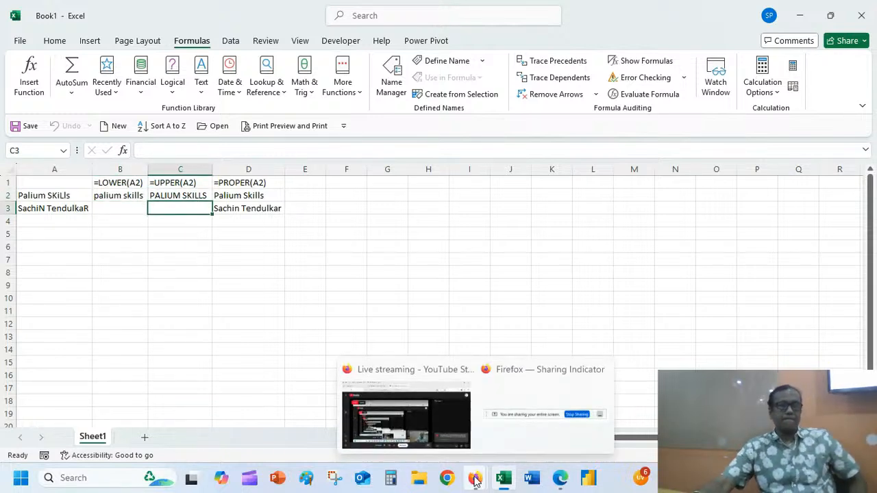
left_click(406, 414)
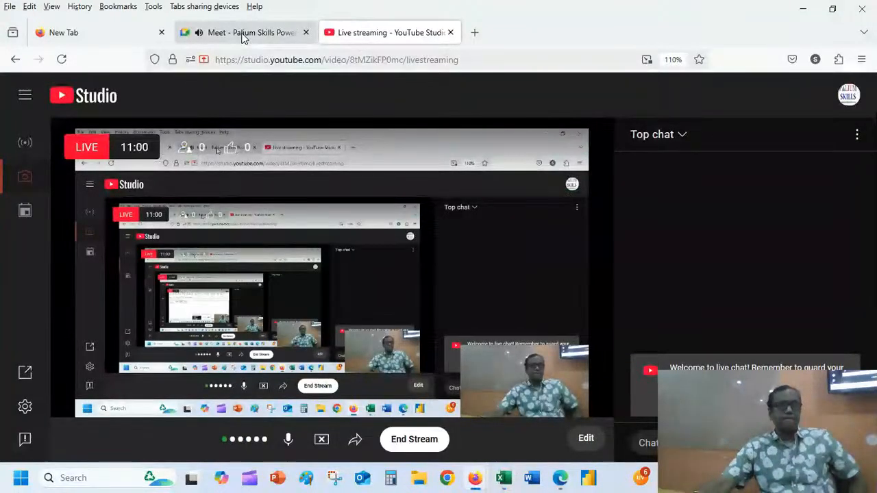
left_click(241, 37)
left_click(411, 43)
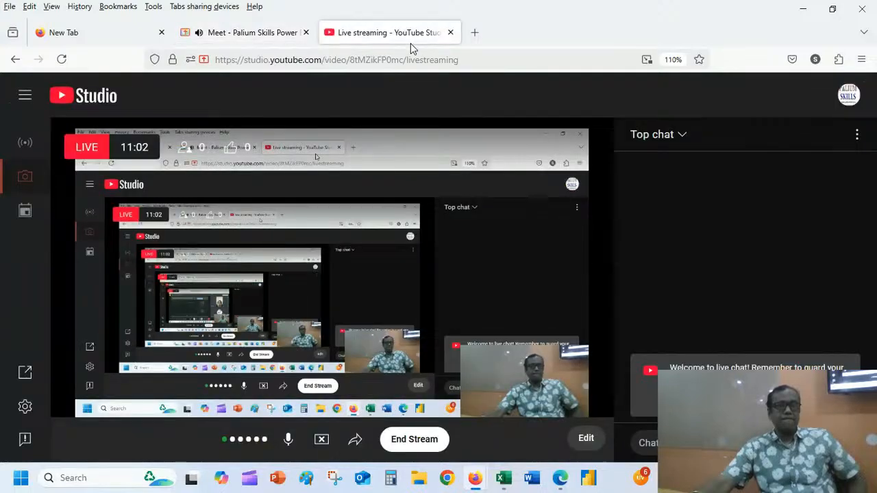
left_click(238, 40)
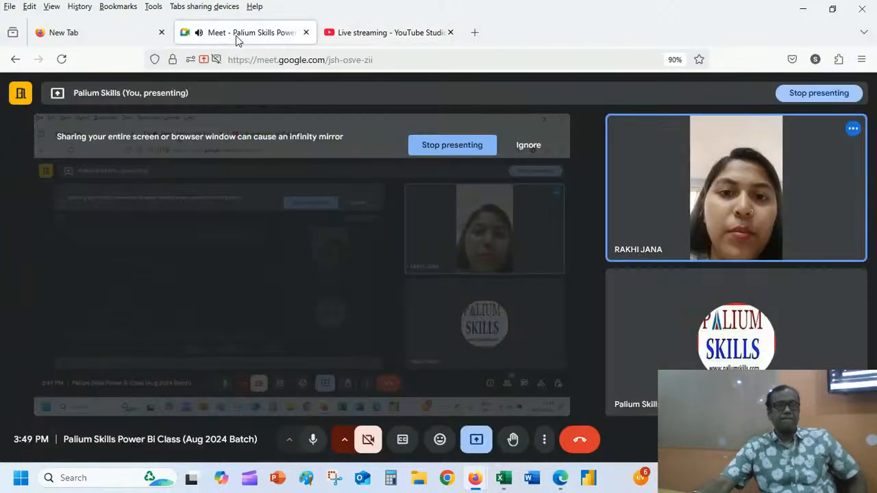
left_click(472, 146)
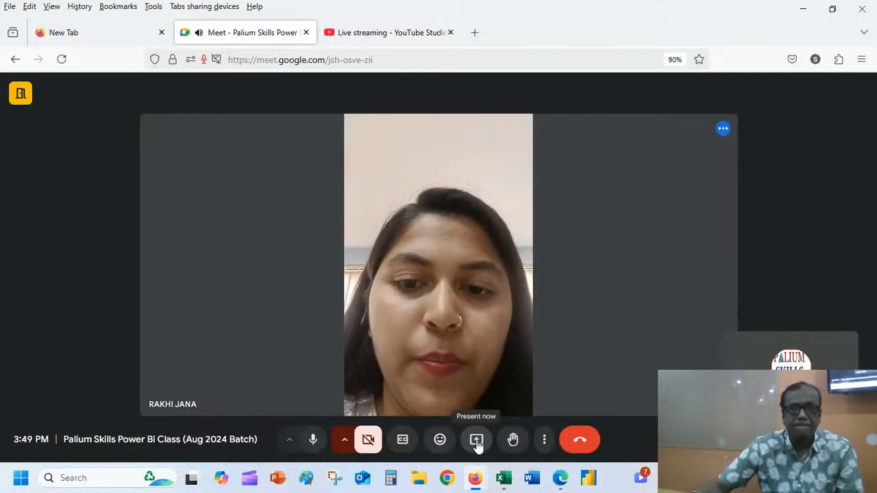
Present the entire screen in the Google Meet call and switch back to Book1 in Excel, selecting cell E3
left_click(477, 441)
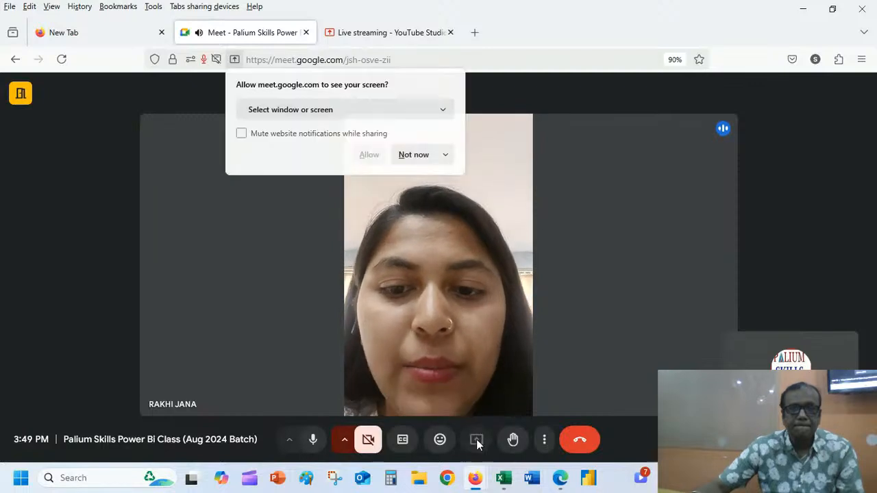
left_click(307, 111)
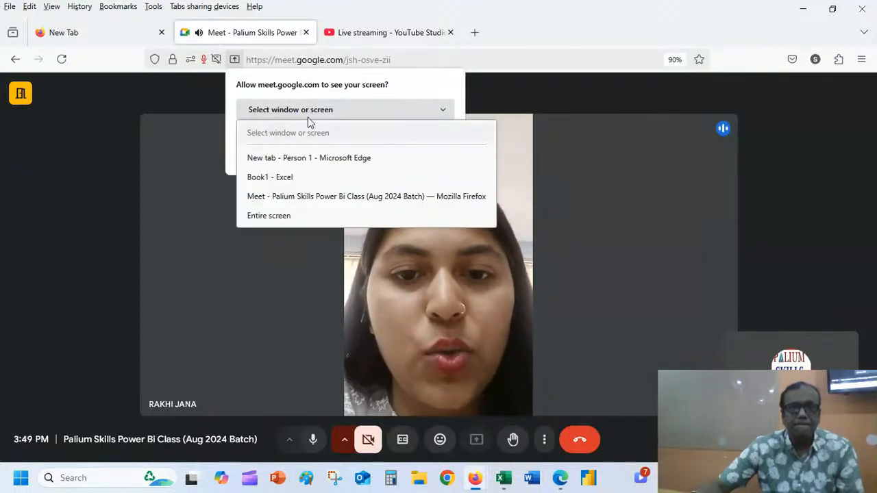
left_click(290, 215)
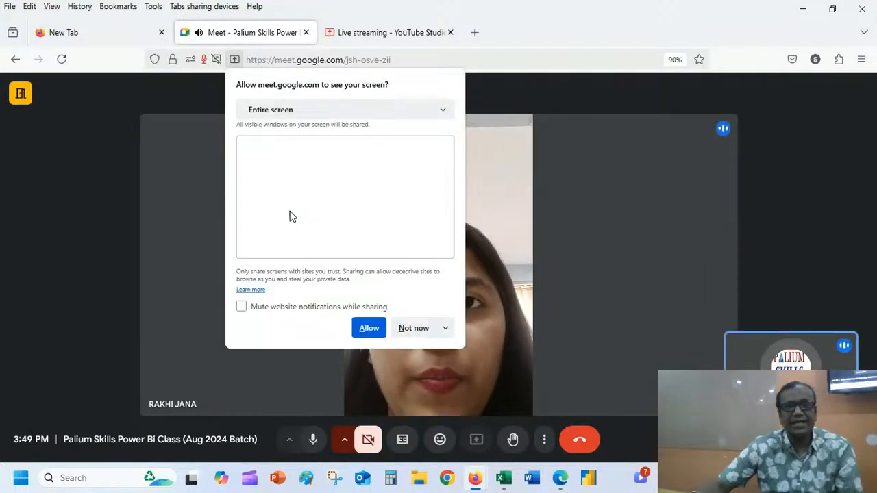
left_click(370, 328)
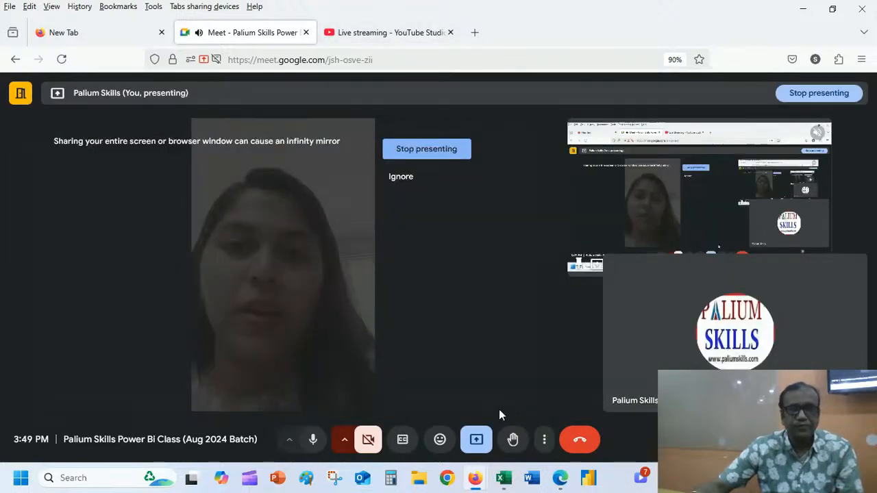
mouse_move(504, 477)
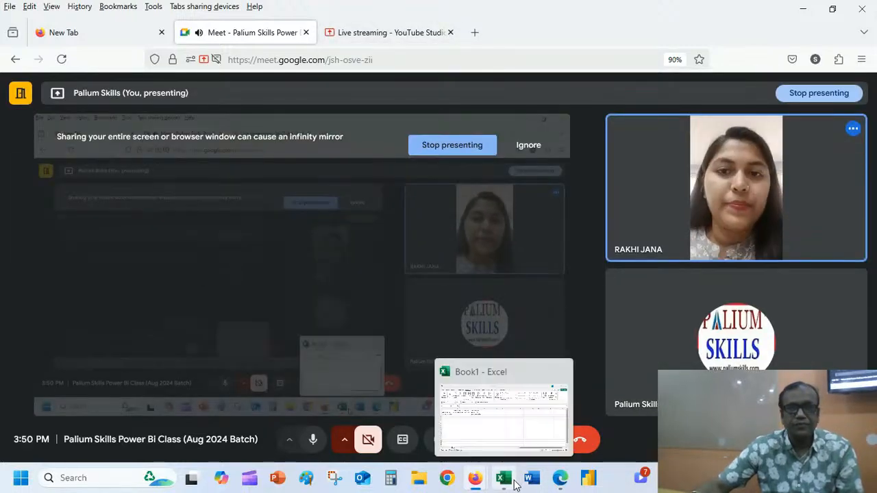
left_click(508, 429)
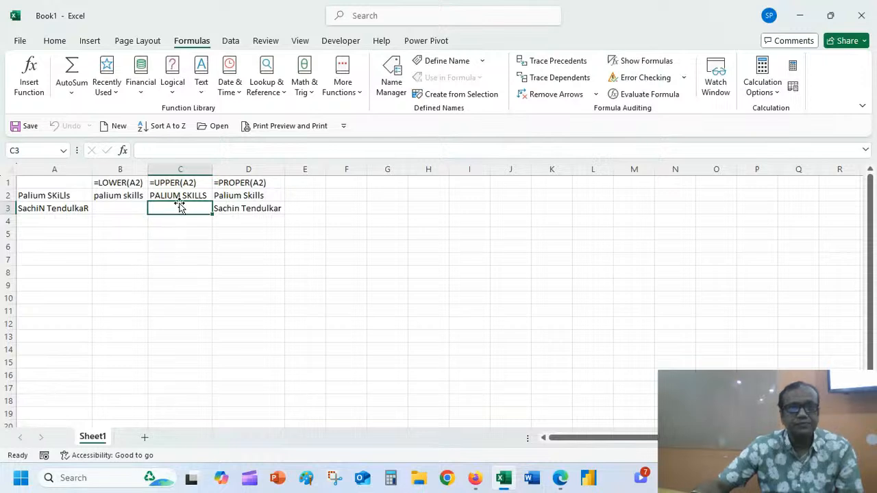
left_click(312, 209)
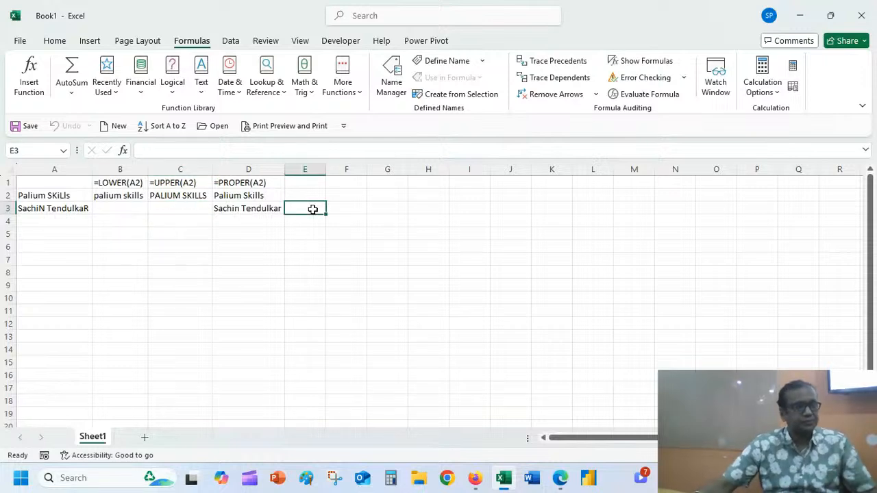